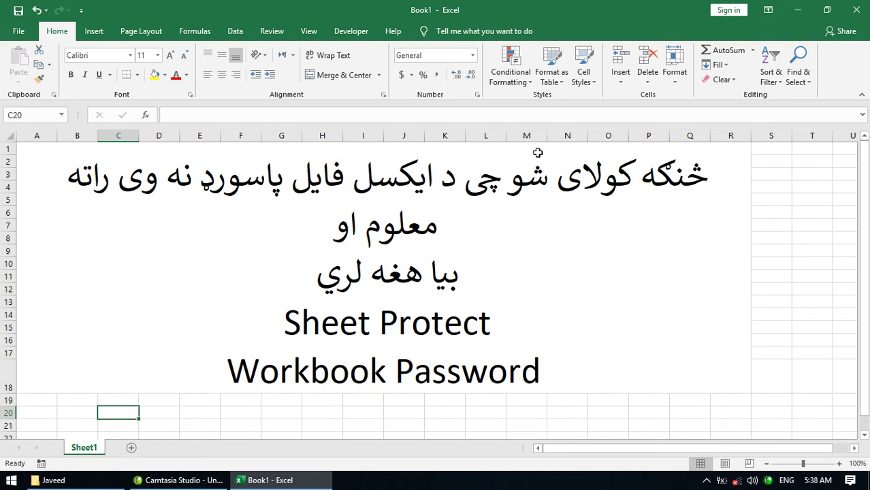
- Protect Sheet1 with a password via Format > Protect Sheet, then confirm that editing a cell is blocked
left_click(671, 80)
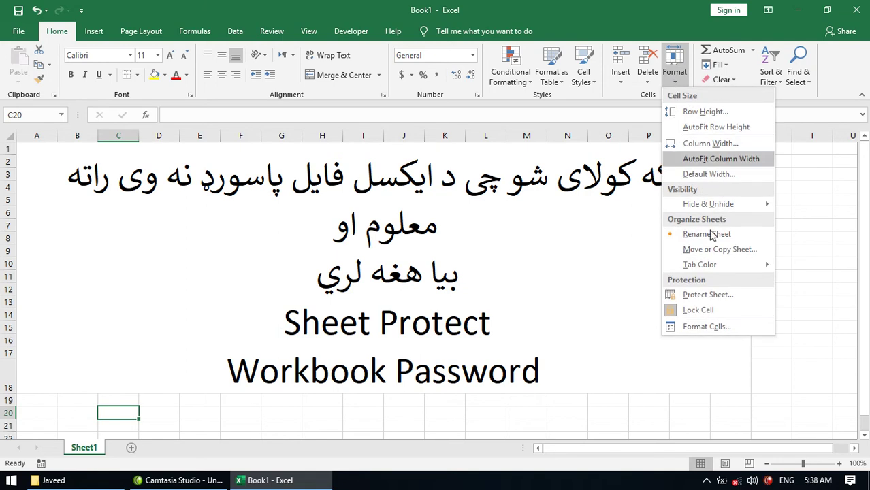
left_click(697, 294)
type("123")
key("Return")
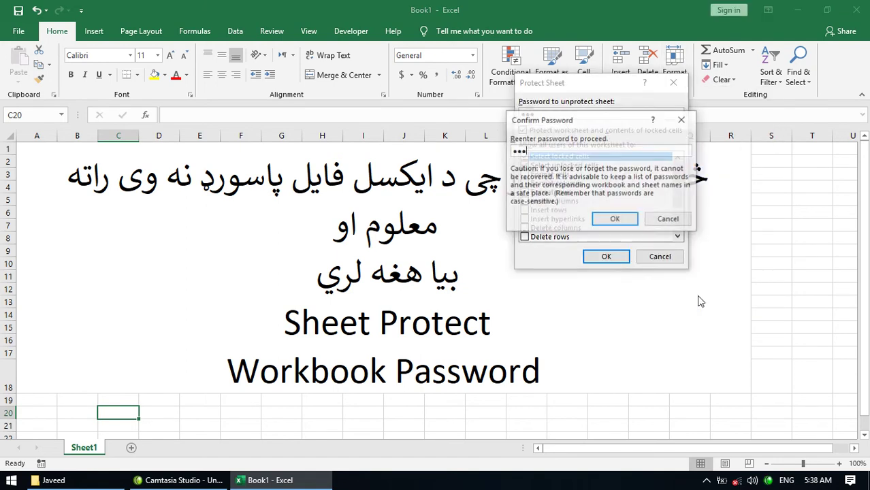
type("123")
key("Return")
double_click(653, 266)
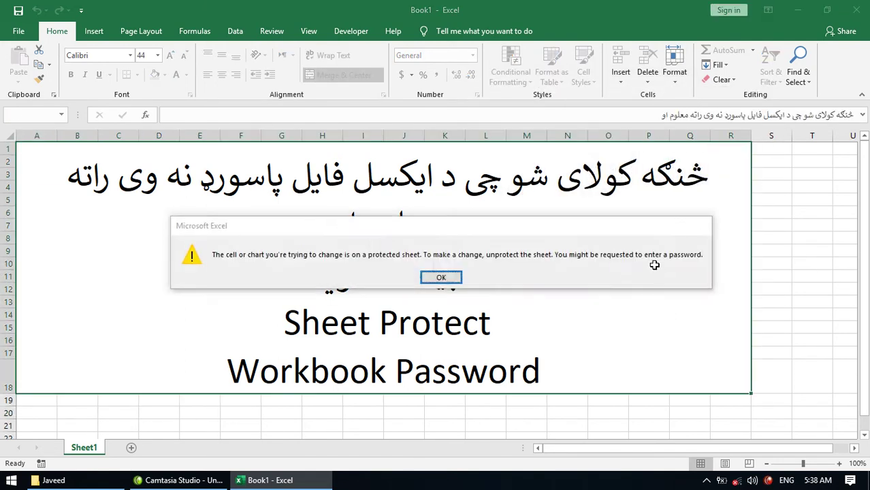
key("Return")
key("Return")
key("Return")
key("Return")
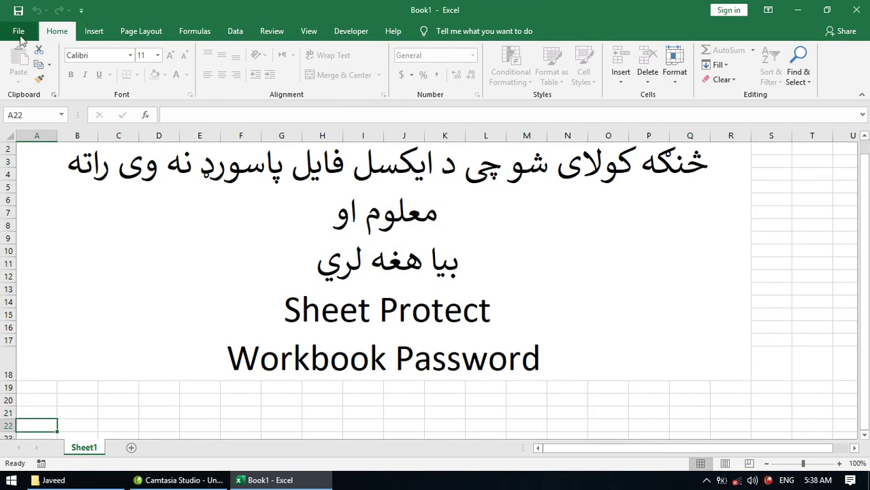
- Save the workbook as sheetpr in the Javeed folder, copy the merged text cell, and start a new workbook
left_click(18, 11)
left_click(376, 188)
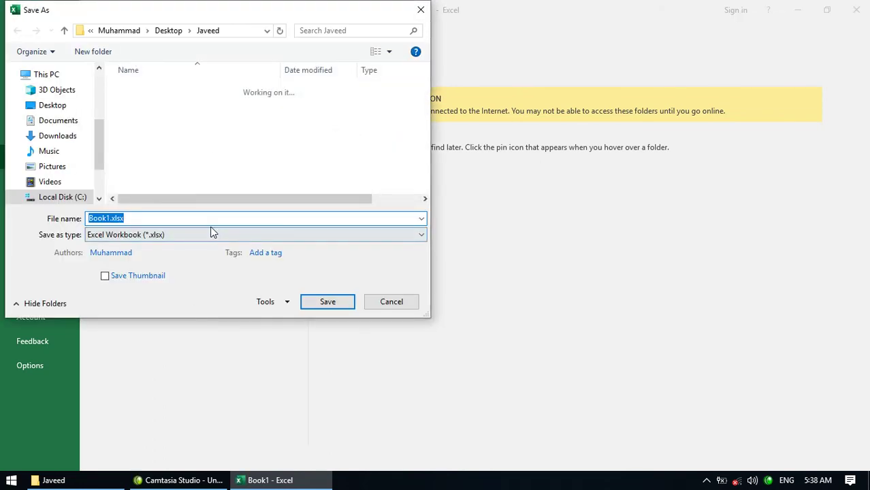
type("sheet")
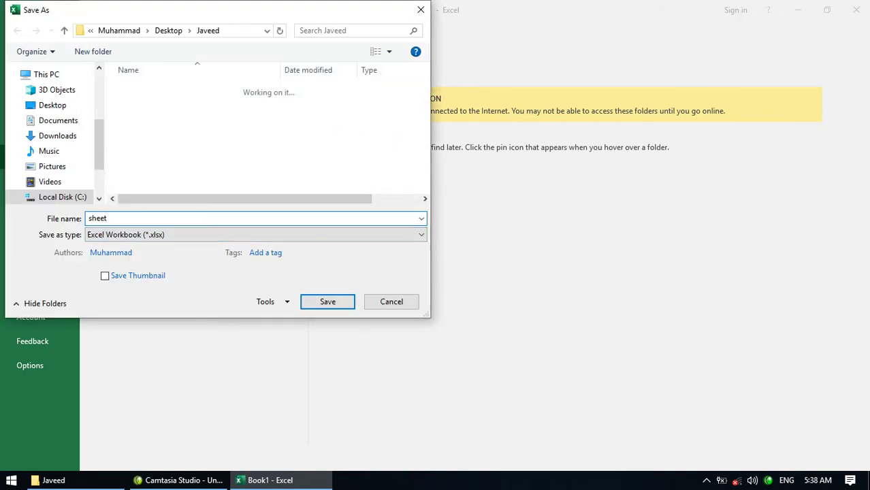
type("pr")
key("Return")
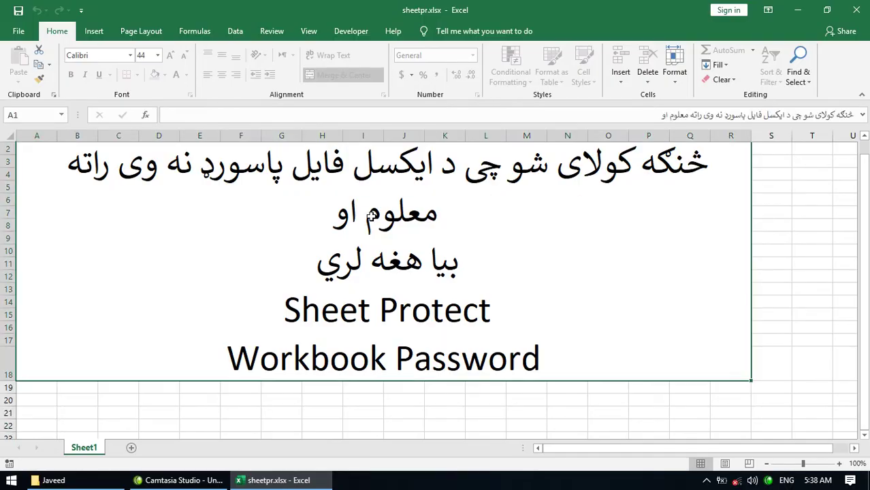
key("ctrl+c")
key("ctrl+n")
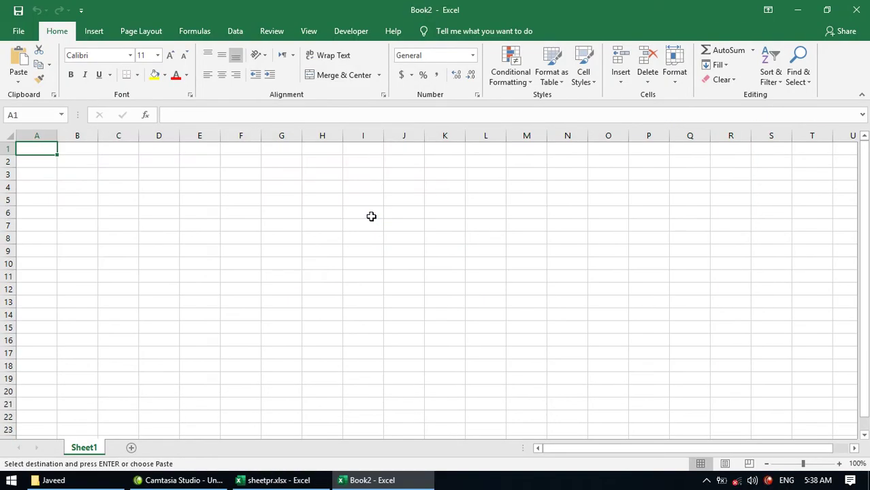
- Paste the text into Book2, protect its structure with a password, check the blocked sheet-tab actions, then switch to File Explorer
key("ctrl+v")
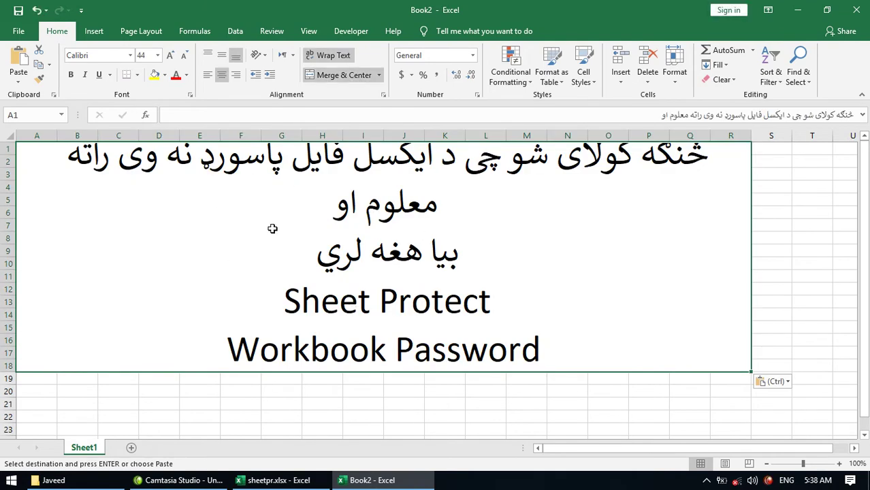
left_click(271, 30)
left_click(486, 77)
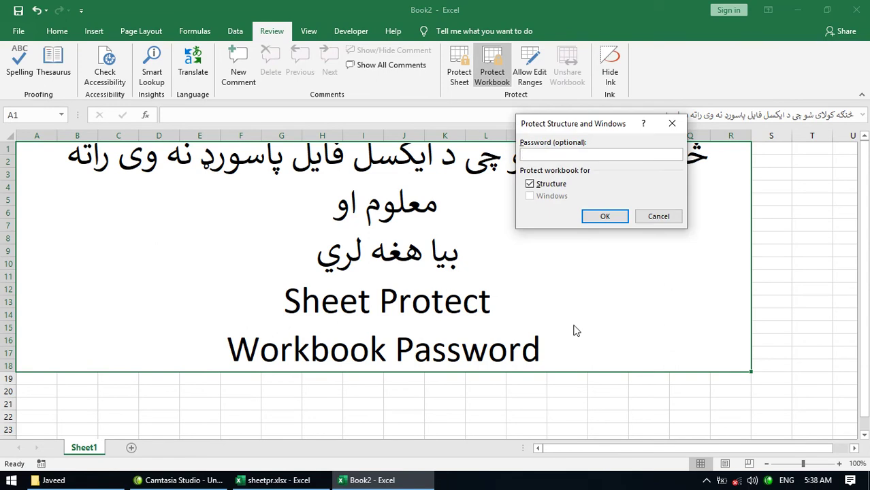
type("1")
key("Return")
type("1")
key("Return")
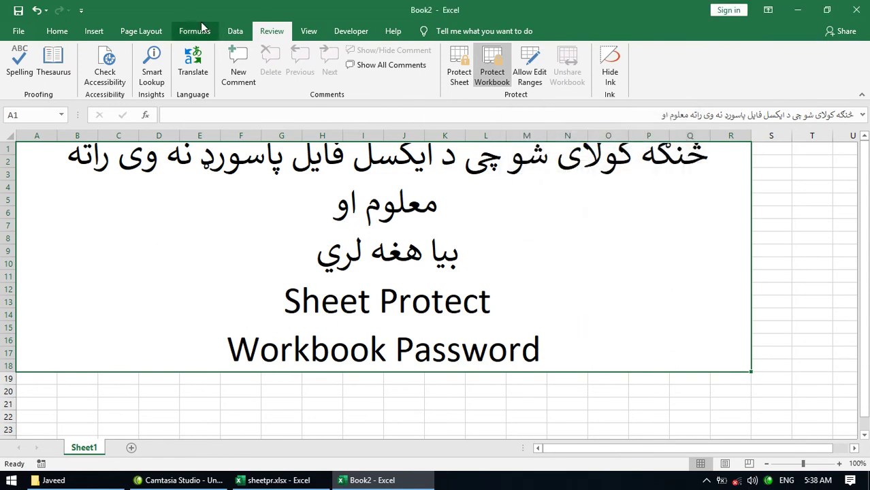
right_click(90, 454)
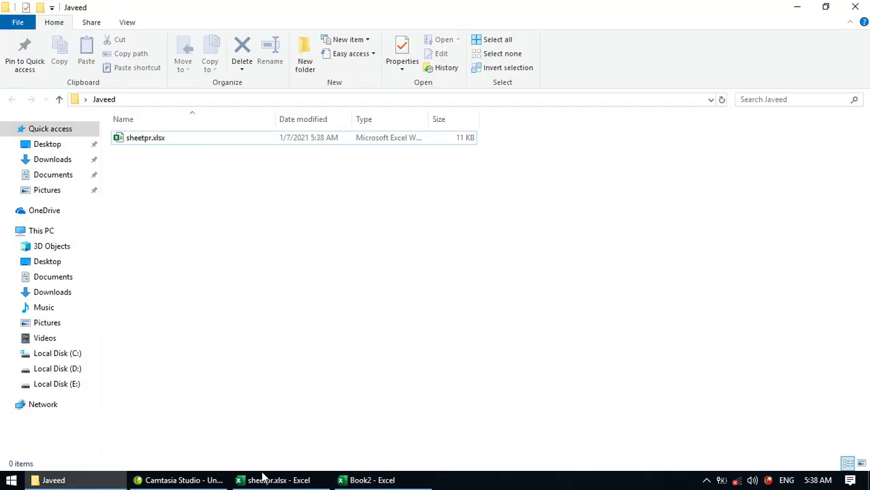
left_click(263, 477)
- Close sheetpr.xlsx, then save Book2 as workbookp in the Javeed folder and close it
left_click(287, 480)
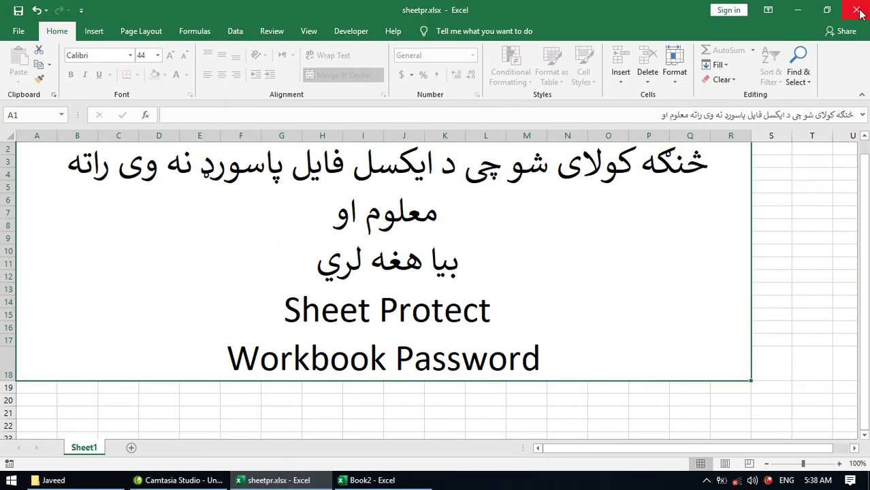
left_click(856, 9)
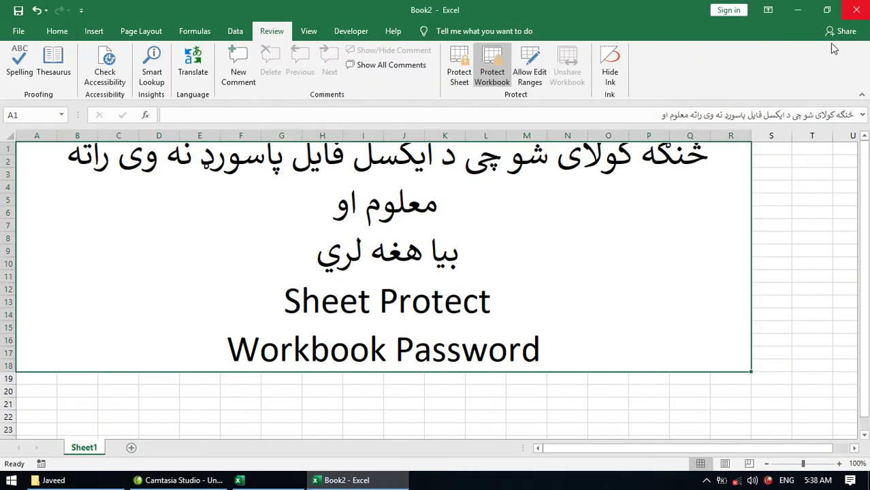
left_click(19, 11)
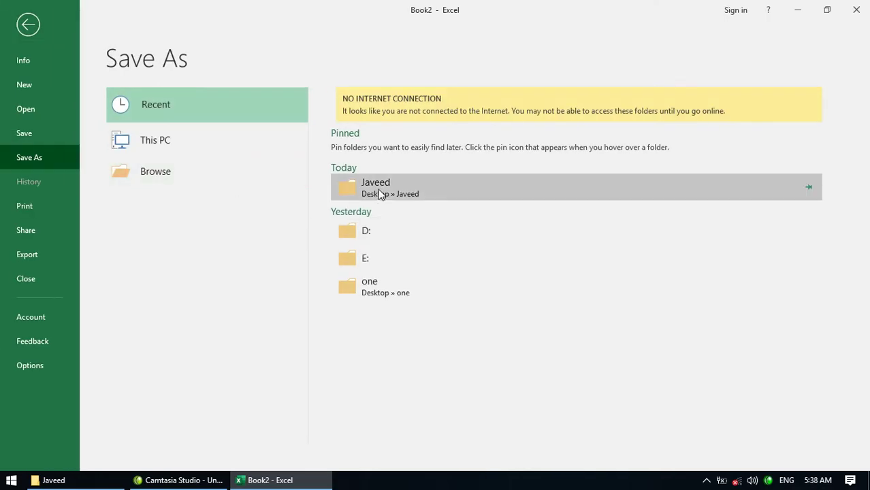
left_click(376, 187)
type("workbook")
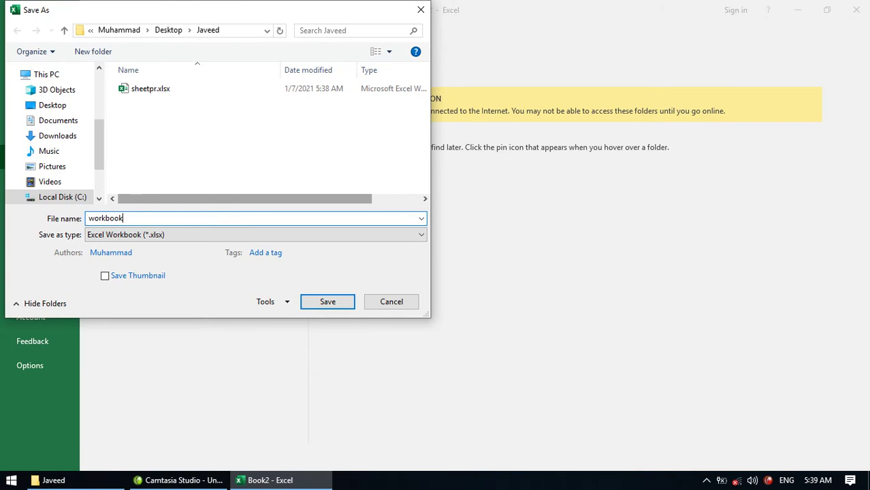
type("p")
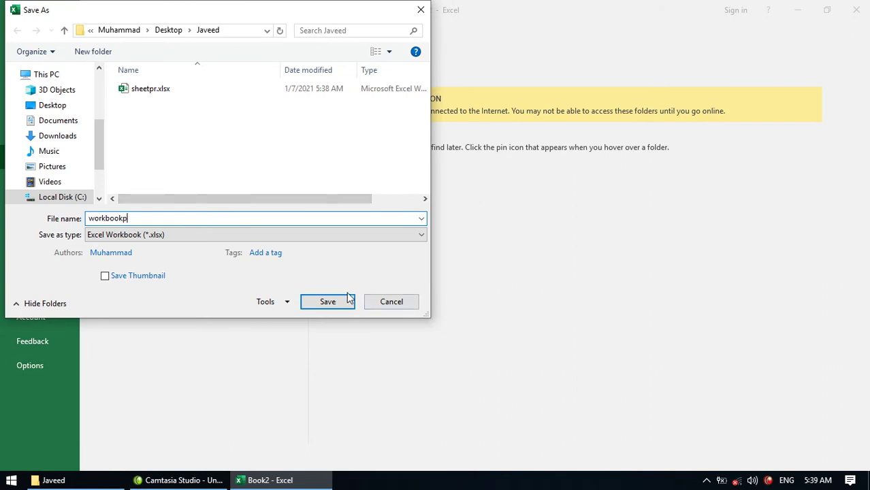
left_click(343, 302)
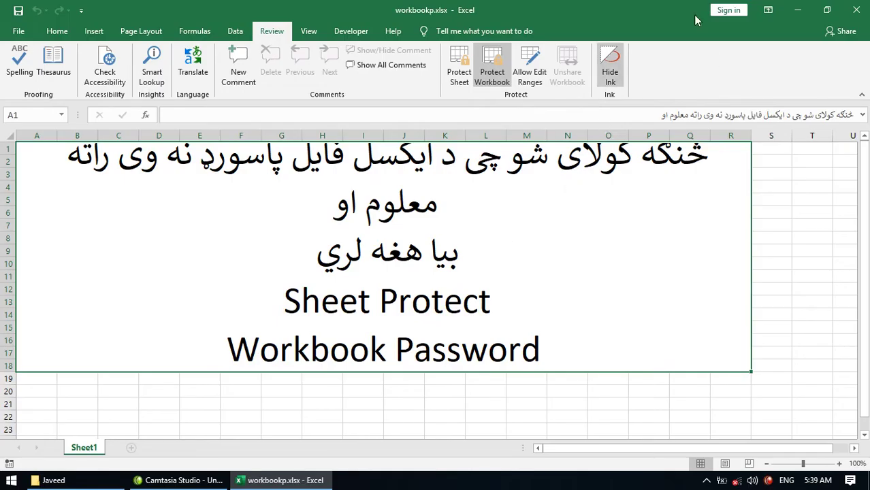
left_click(856, 11)
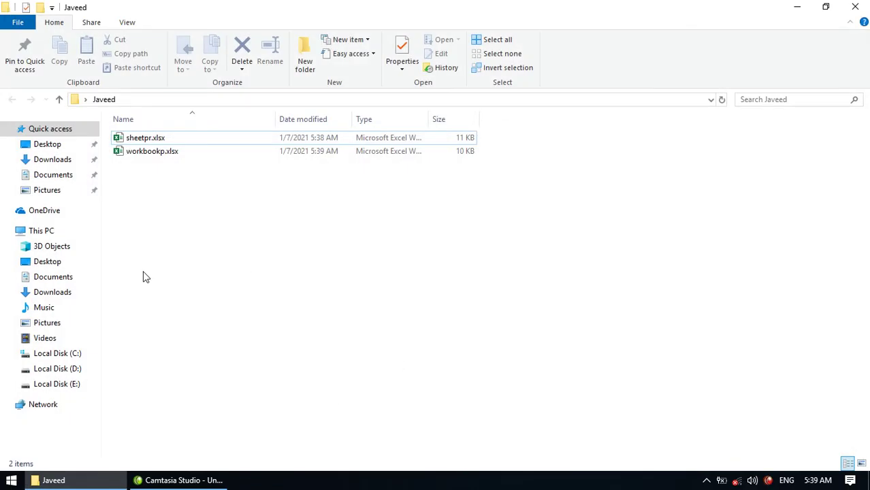
left_click(158, 140)
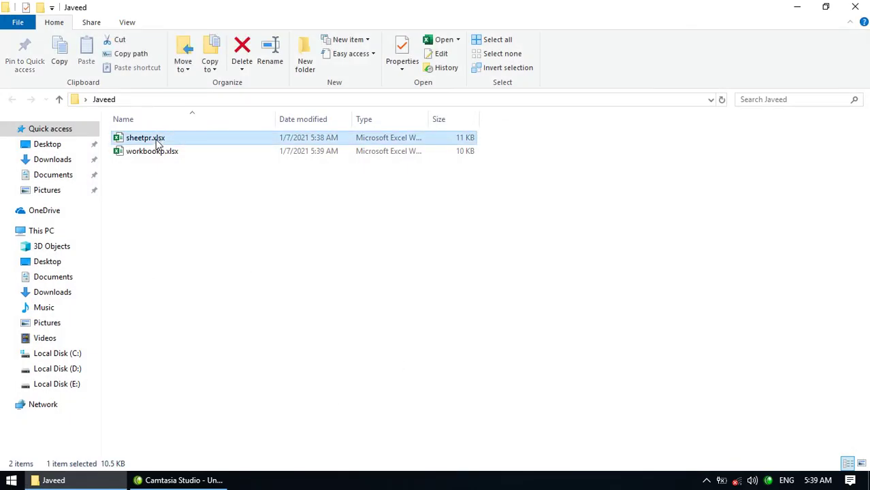
double_click(158, 139)
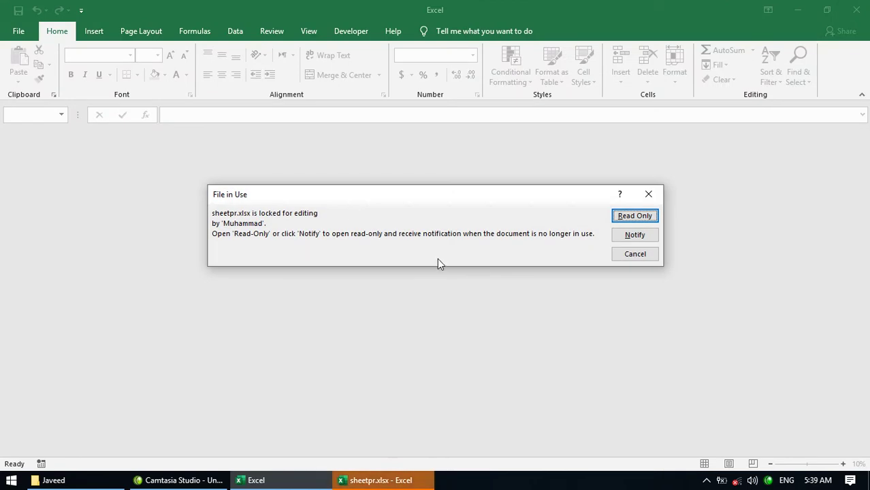
left_click(626, 236)
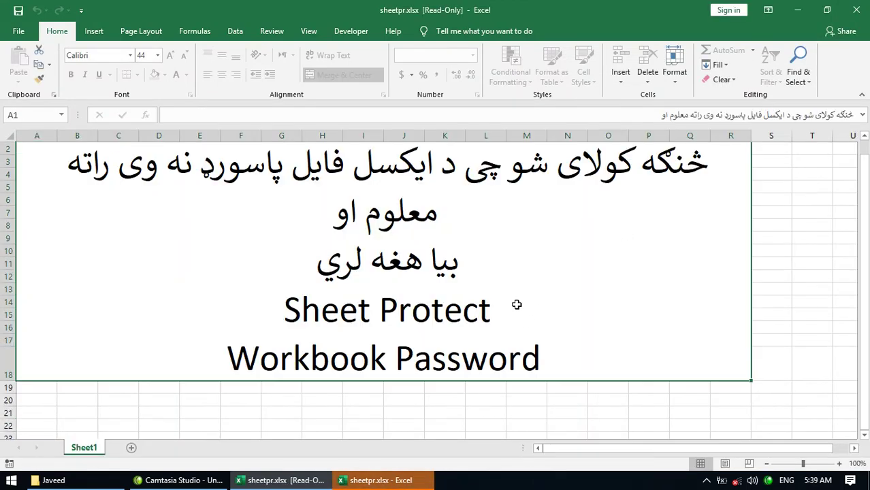
left_click(859, 11)
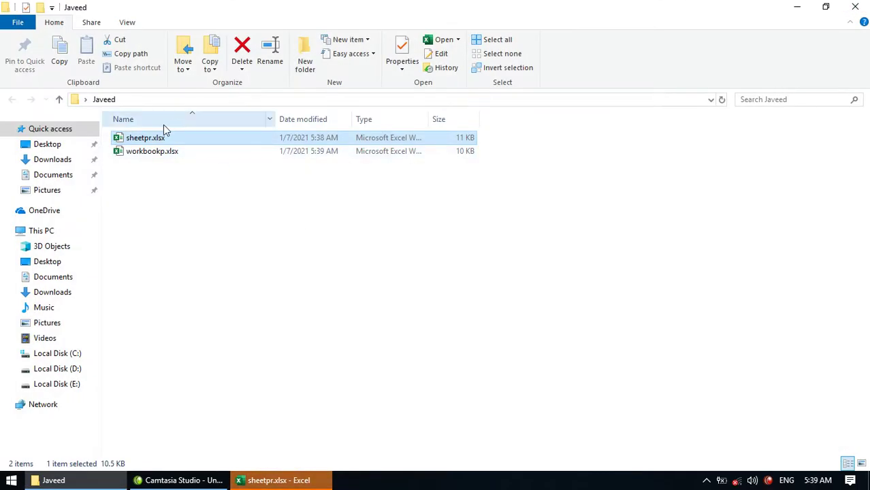
- Turn on File name extensions in the Explorer View tab after checking the advanced folder options
left_click(128, 23)
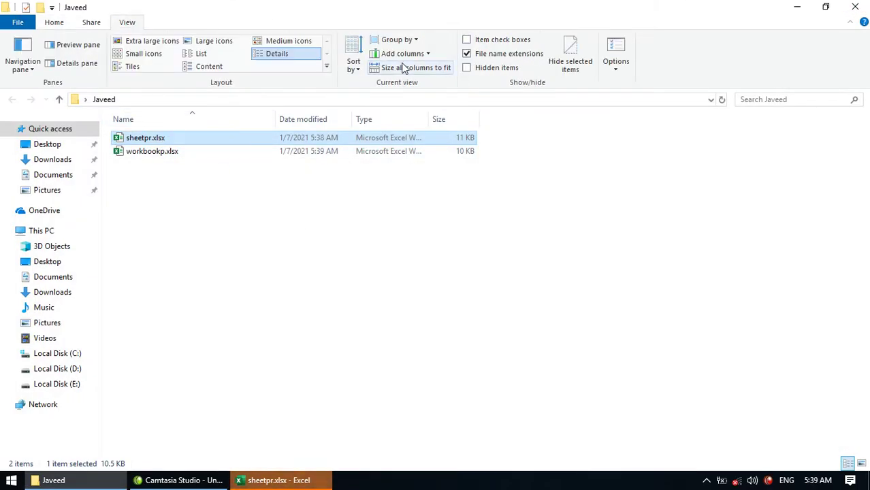
left_click(469, 57)
left_click(469, 57)
left_click(469, 57)
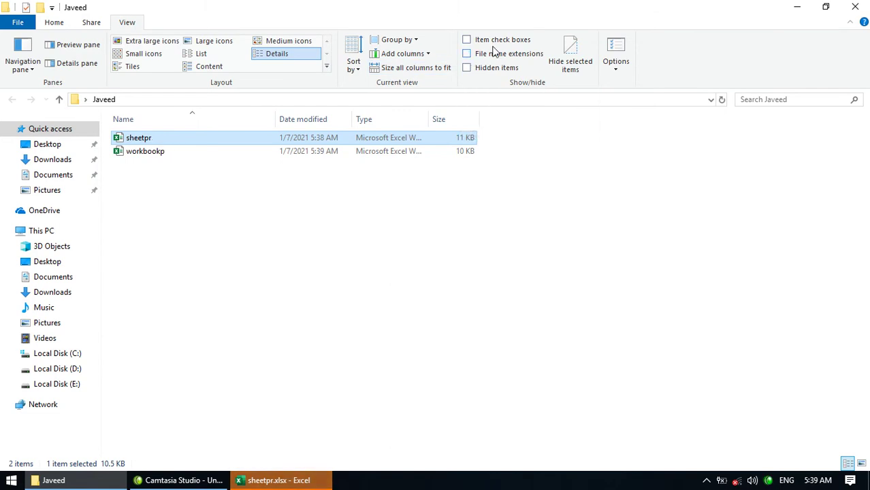
left_click(608, 53)
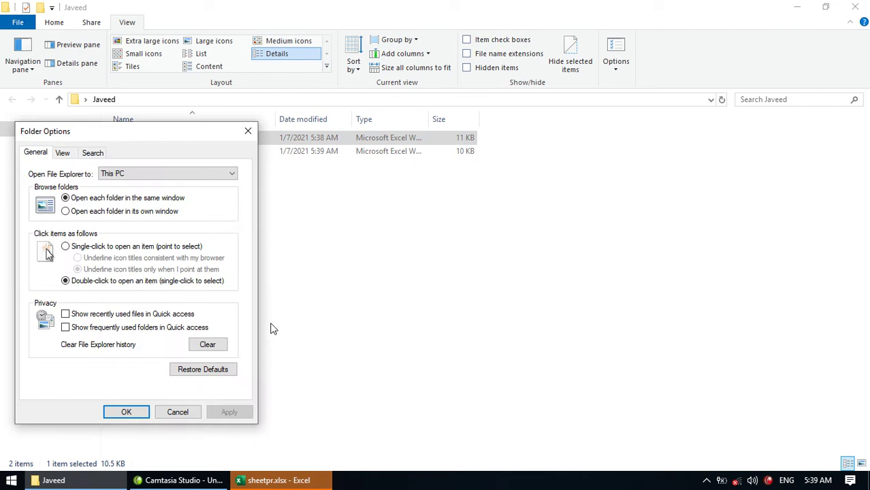
left_click(65, 154)
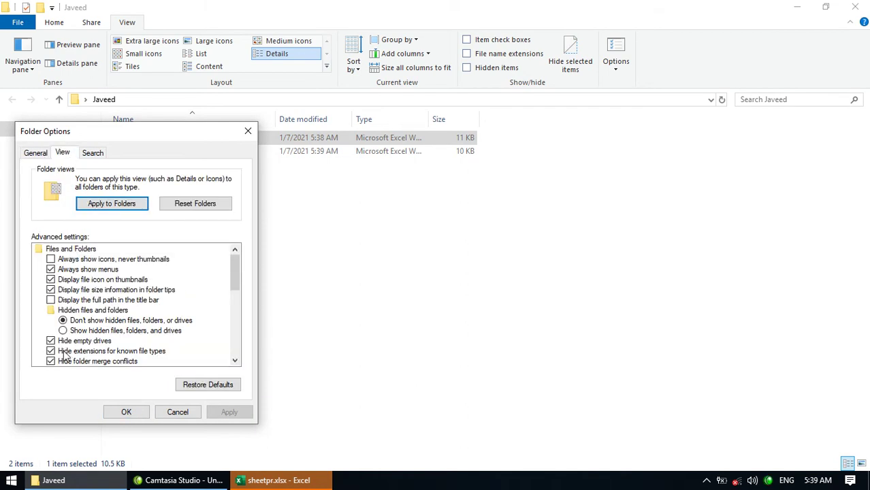
left_click(127, 412)
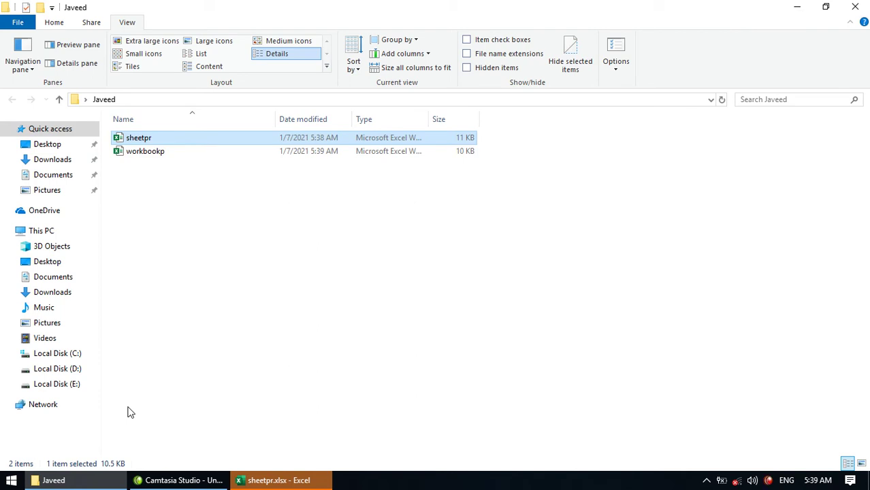
left_click(467, 53)
- Rename sheetpr.xlsx to sheetpr.zip and accept the extension change warning
left_click(162, 138)
left_click(168, 138)
key("BackSpace")
key("BackSpace")
key("BackSpace")
type("zip")
key("Return")
key("Escape")
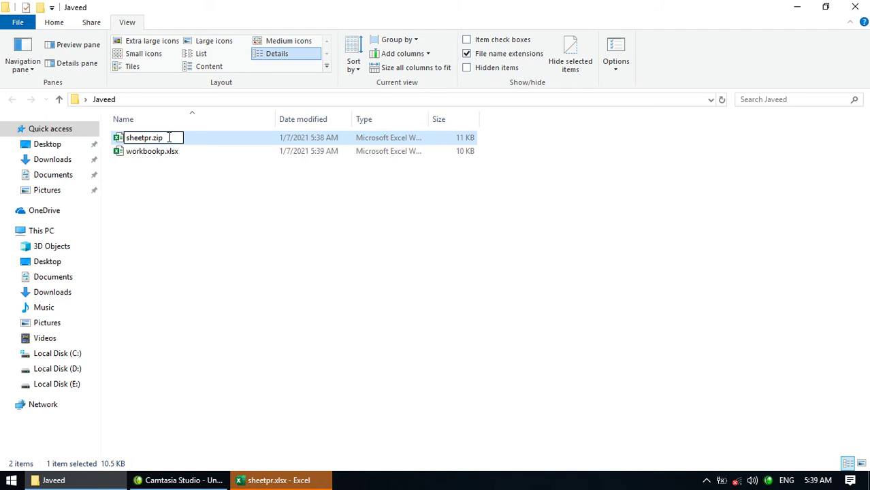
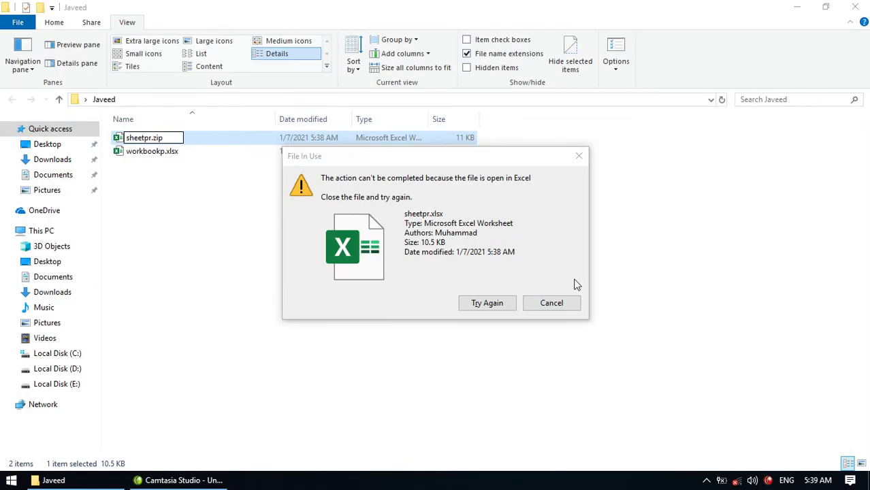
- Dismiss the file-in-use warning, then close and reopen the Javeed folder
left_click(551, 302)
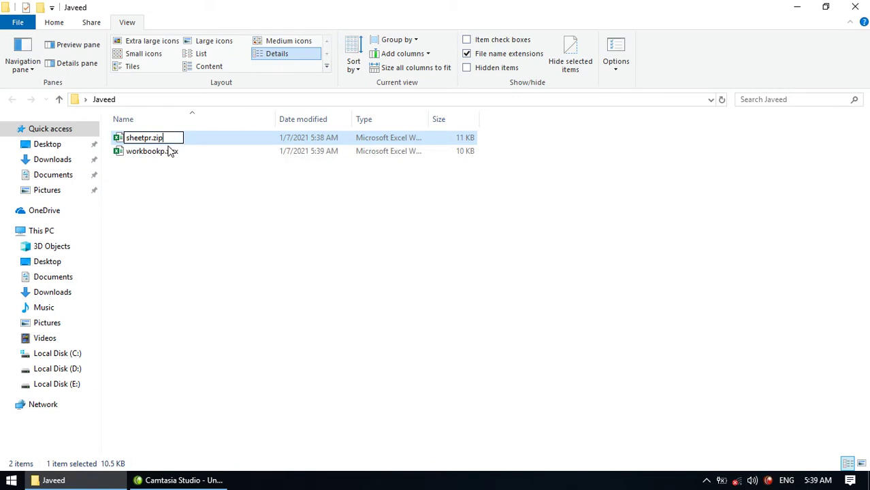
right_click(101, 480)
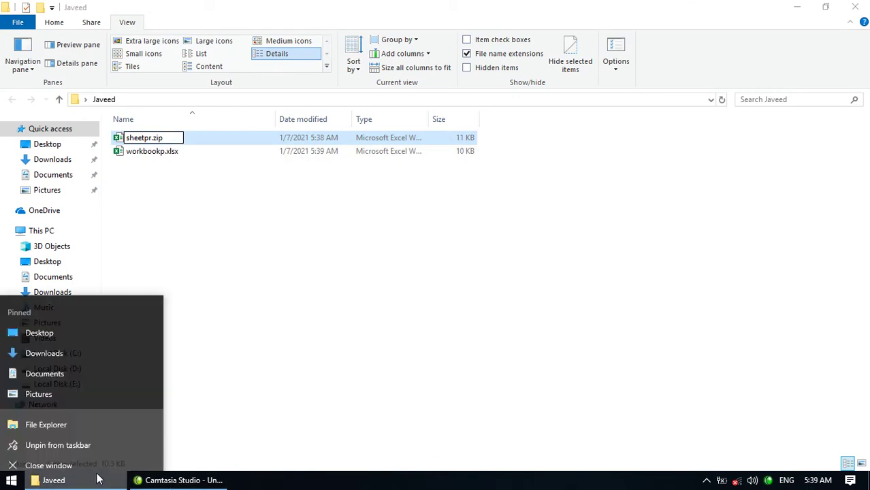
left_click(89, 458)
double_click(25, 419)
- Rename sheetpr.xlsx to sheetpr.zip
left_click(159, 150)
left_click(162, 139)
left_click(160, 139)
left_click(167, 138)
key("BackSpace")
key("BackSpace")
key("BackSpace")
key("BackSpace")
type("zip")
key("Return")
key("Return")
- Rename workbookp.xlsx to workbookp.zip and accept the extension change warning
left_click(166, 151)
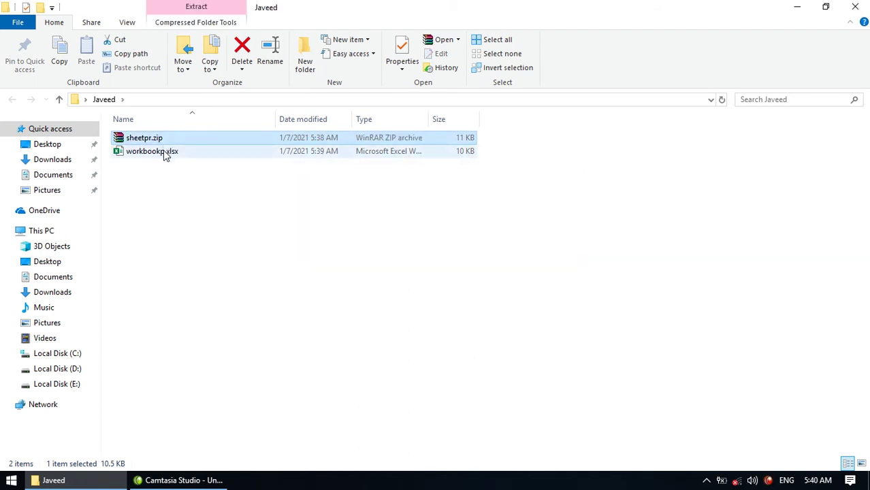
left_click(163, 151)
key("Right")
key("Right")
key("Right")
key("Right")
key("Right")
key("Right")
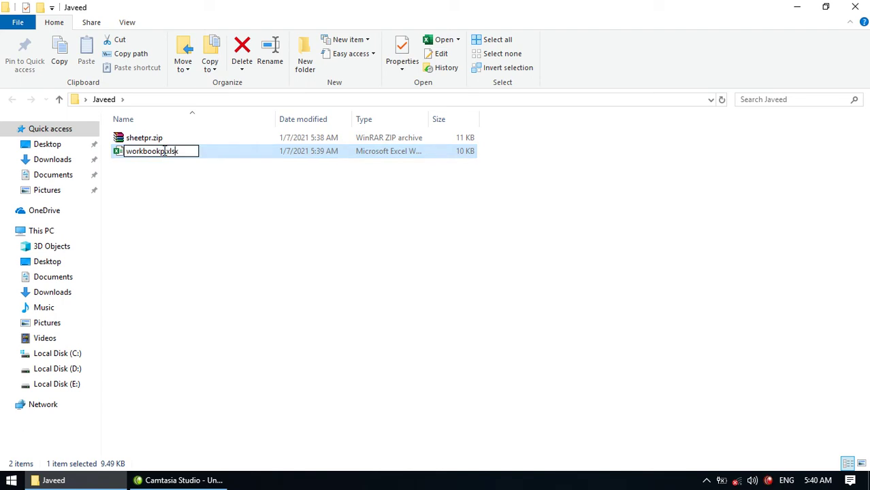
key("BackSpace")
key("BackSpace")
key("BackSpace")
key("BackSpace")
type("zip")
key("Return")
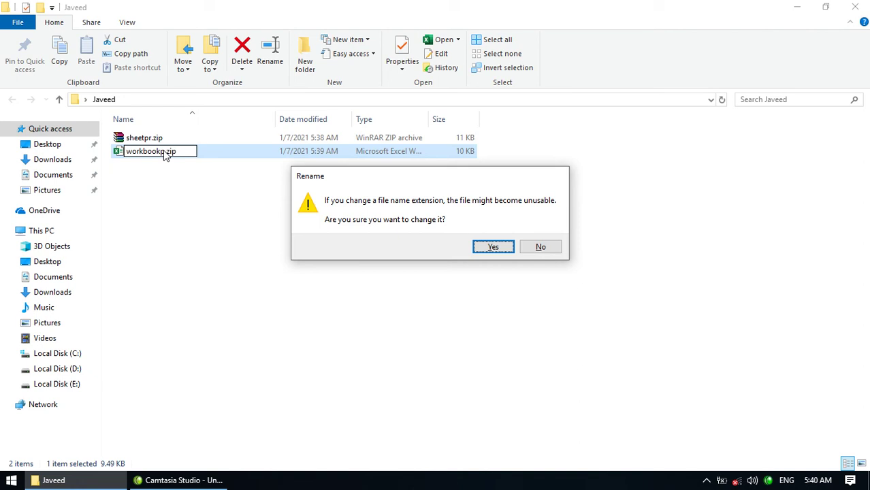
left_click(491, 249)
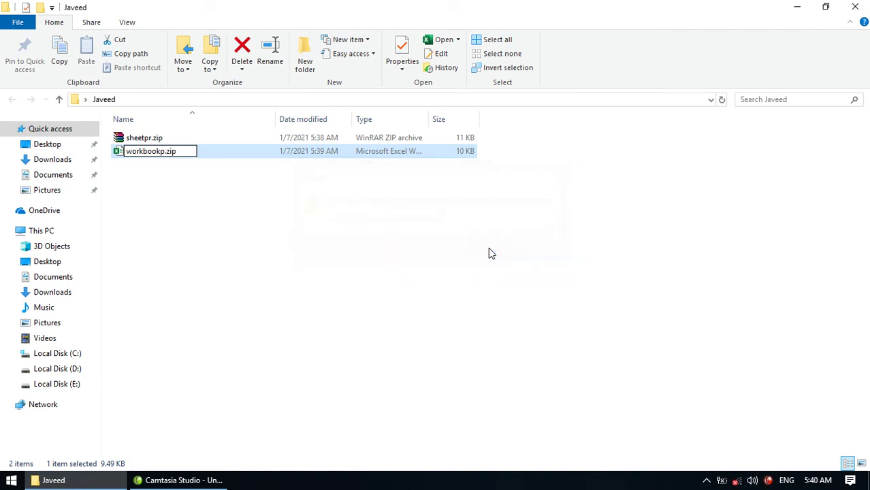
- Open sheetpr.zip in WinRAR and browse into its xl\worksheets folder
double_click(170, 139)
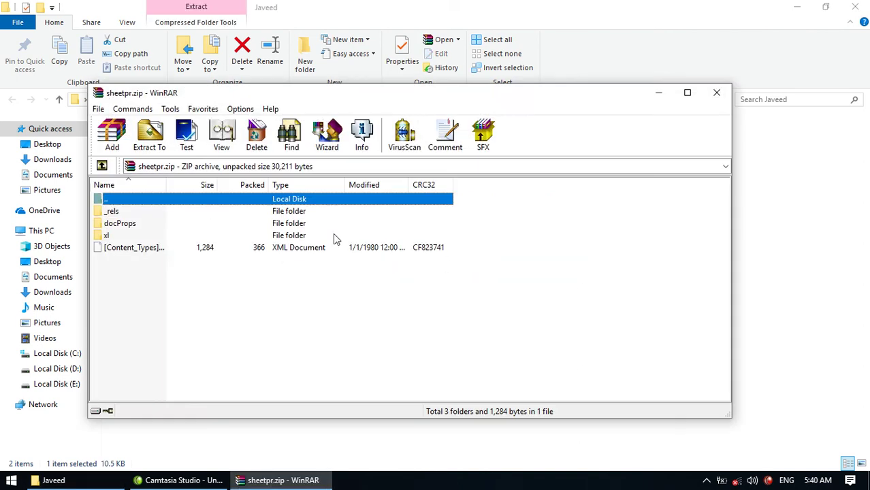
double_click(145, 241)
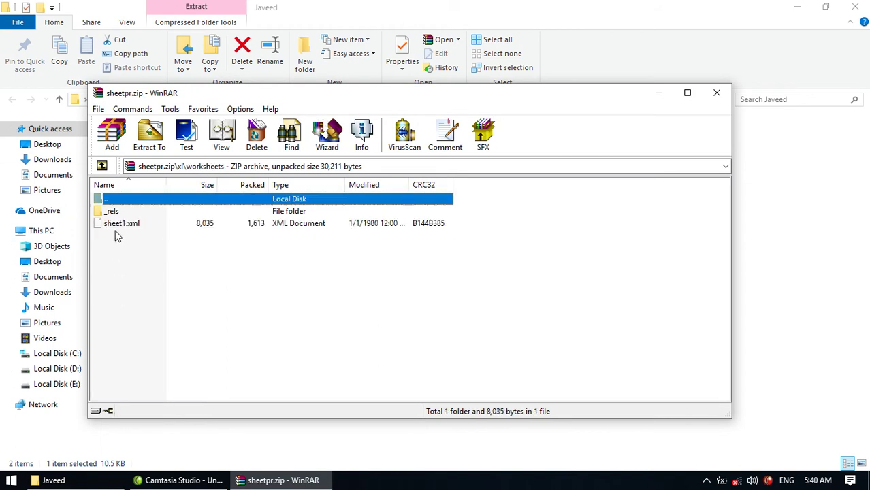
left_click(117, 225)
- Rename sheet1.xml to sheet1.txt and open it as plain text
right_click(133, 224)
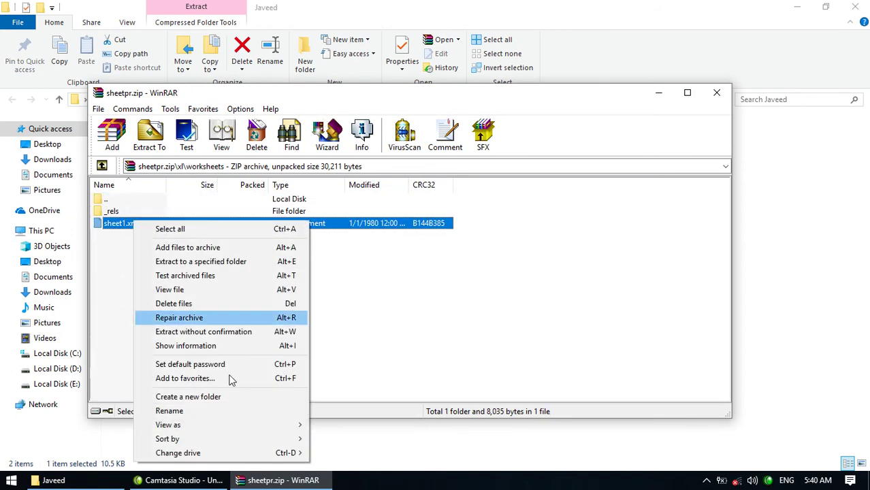
left_click(180, 410)
left_click(145, 228)
key("BackSpace")
key("BackSpace")
key("BackSpace")
type("txt")
key("Return")
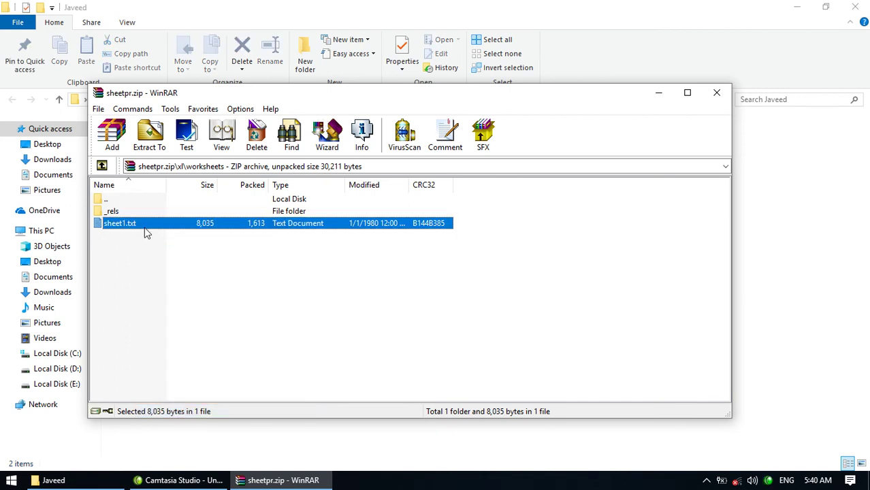
double_click(144, 227)
- Maximize Notepad and scroll to the end of sheet1.txt to reveal the sheetProtection element
double_click(358, 166)
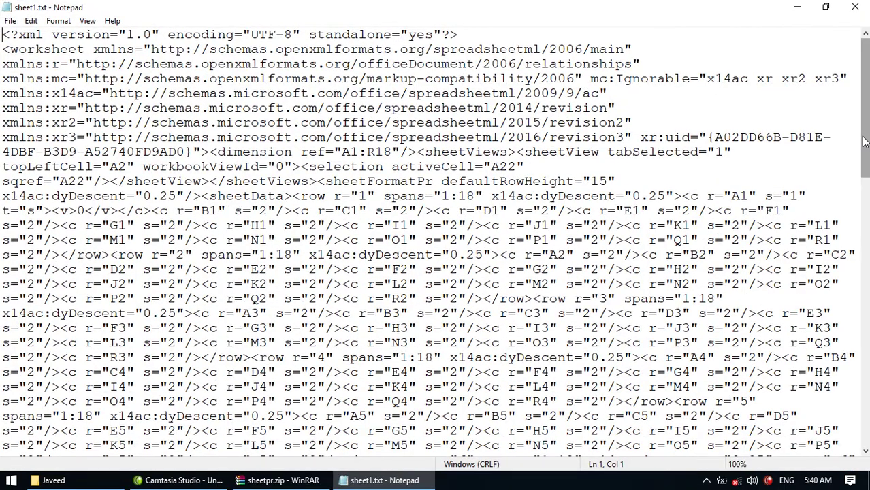
left_click_drag(862, 142, 842, 428)
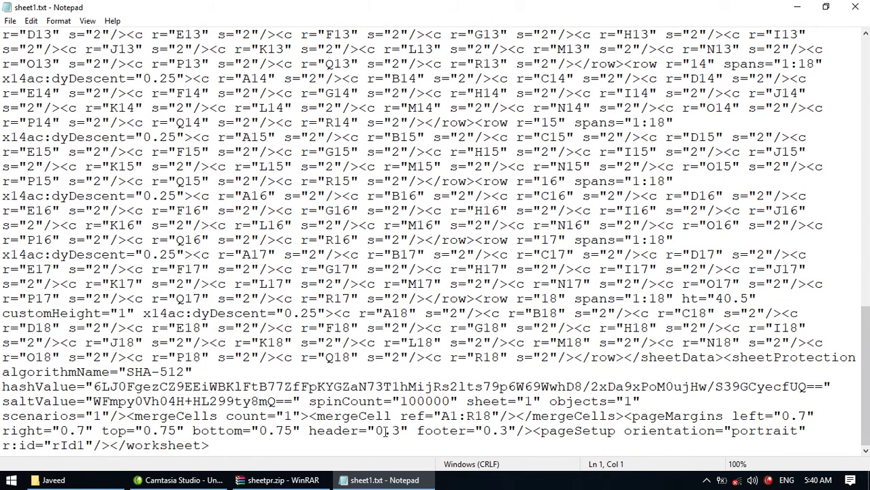
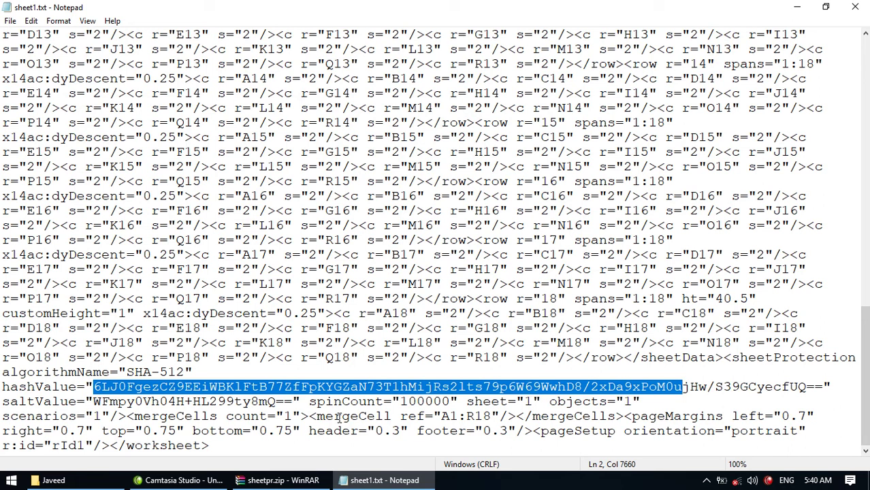
- Place the cursor right after scenarios="1"/> at the end of the sheetProtection element
left_click(127, 417)
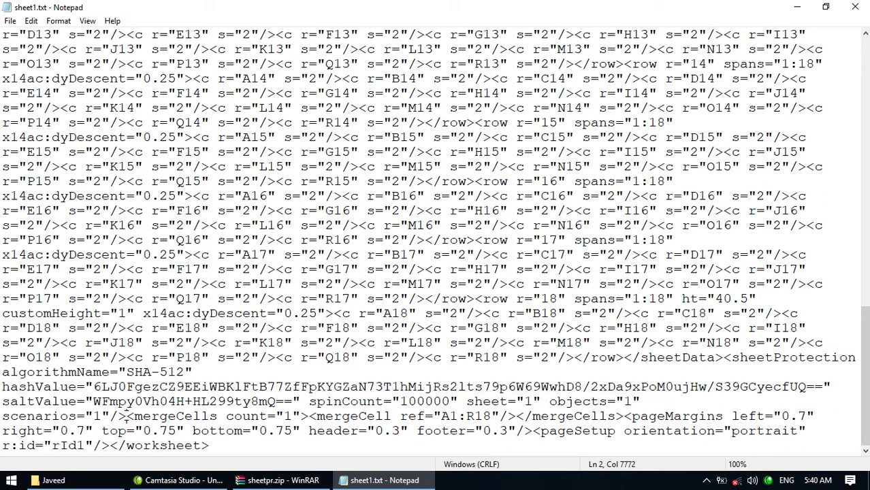
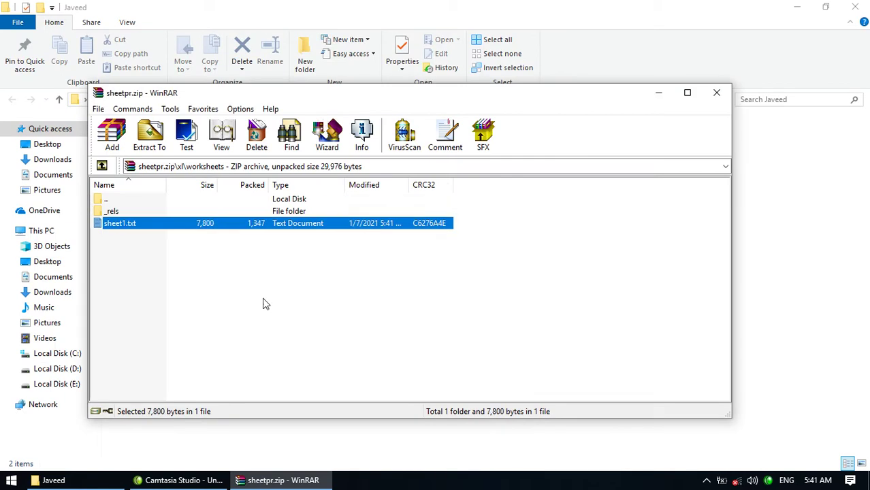
- Rename sheet1.txt in the worksheets folder back to sheet1.xml
right_click(171, 228)
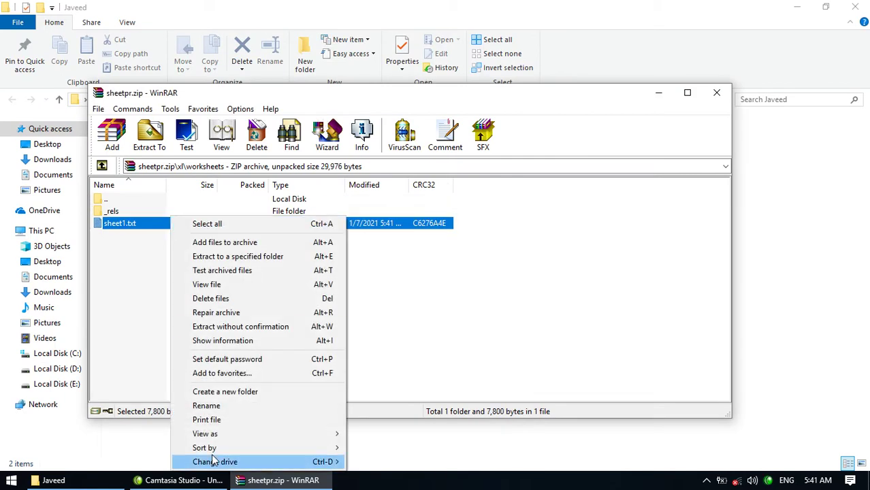
left_click(214, 405)
left_click(258, 307)
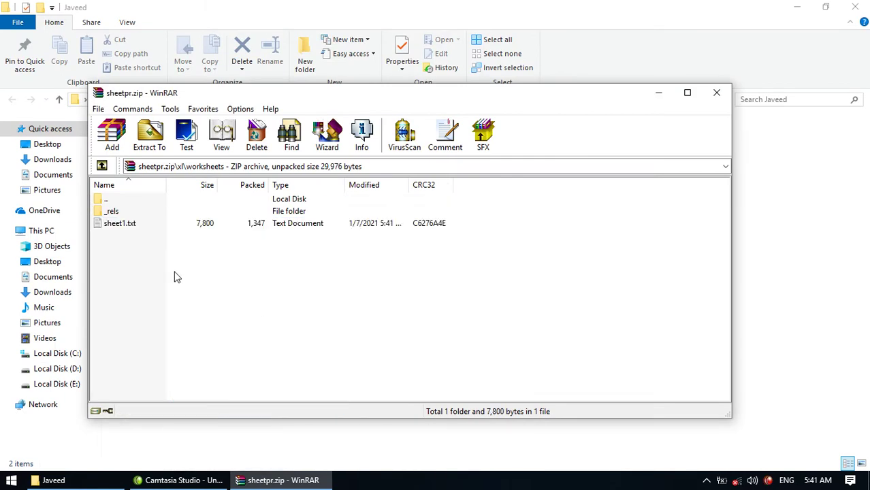
right_click(121, 233)
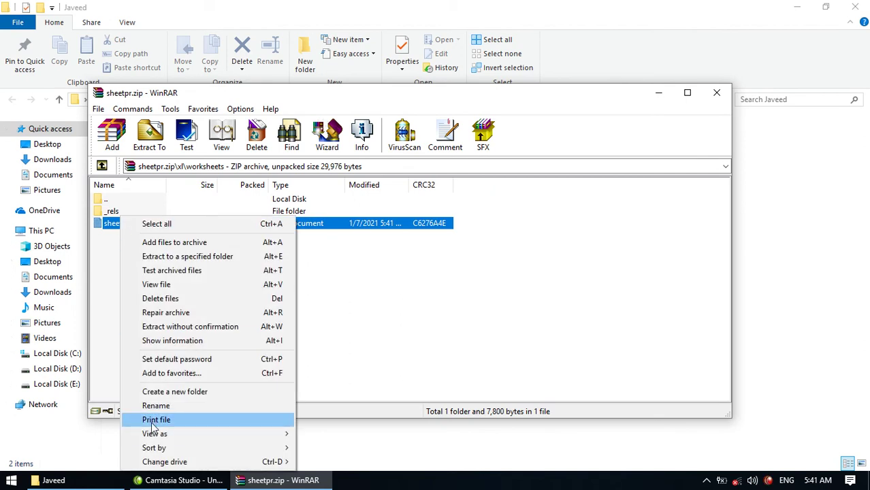
left_click(160, 404)
left_click(138, 223)
key("BackSpace")
key("BackSpace")
key("BackSpace")
type("xml")
key("Return")
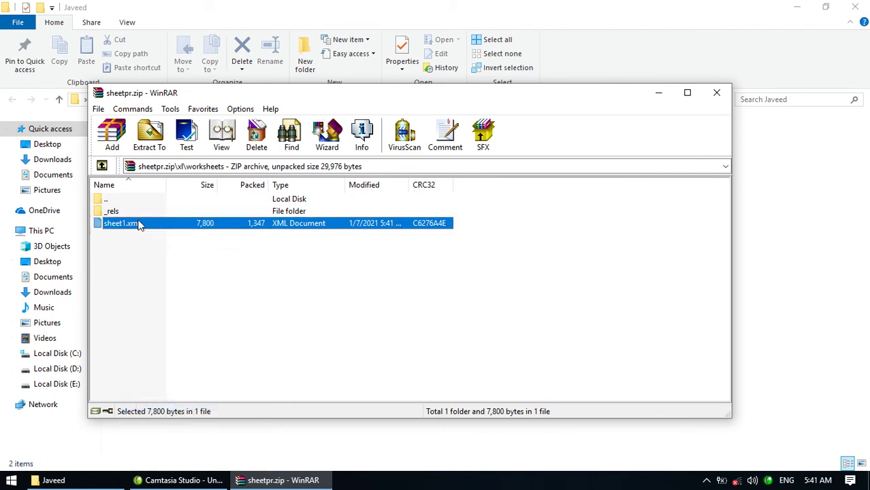
- Try opening sheet1.xml, then close the sheetpr.zip archive window
double_click(138, 223)
double_click(524, 294)
left_click(716, 94)
- Reopen sheetpr.zip and go into its xl folder
right_click(255, 154)
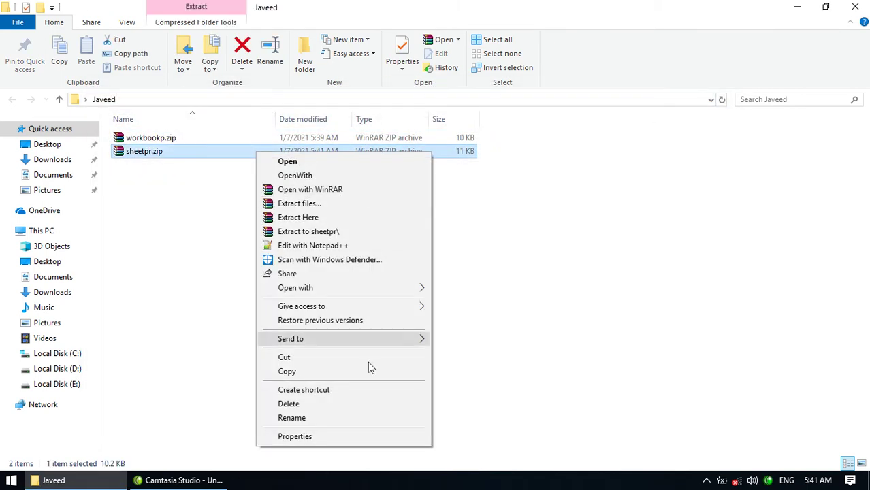
left_click(299, 163)
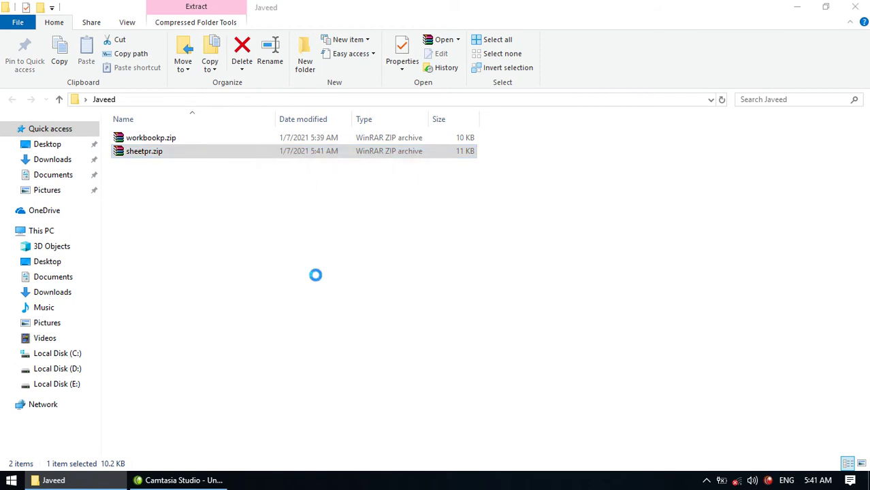
double_click(158, 238)
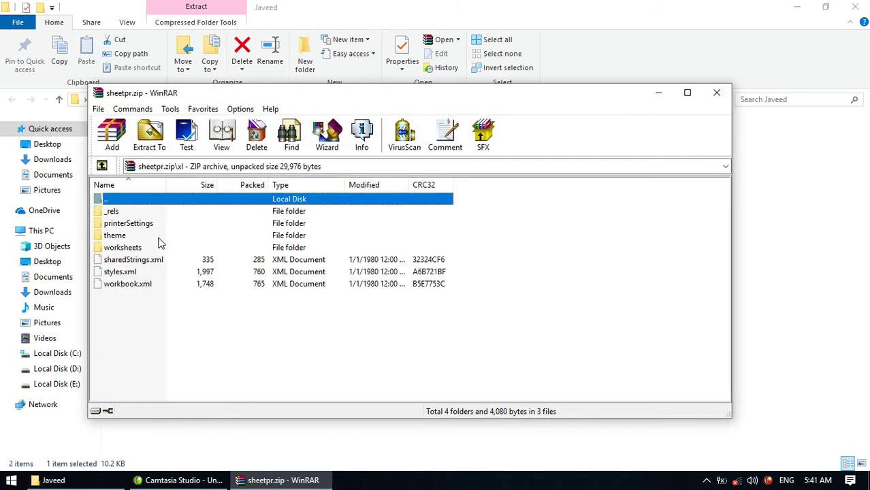
- Rename workbook.xml in the xl folder to workbook.txt
left_click(125, 285)
right_click(125, 285)
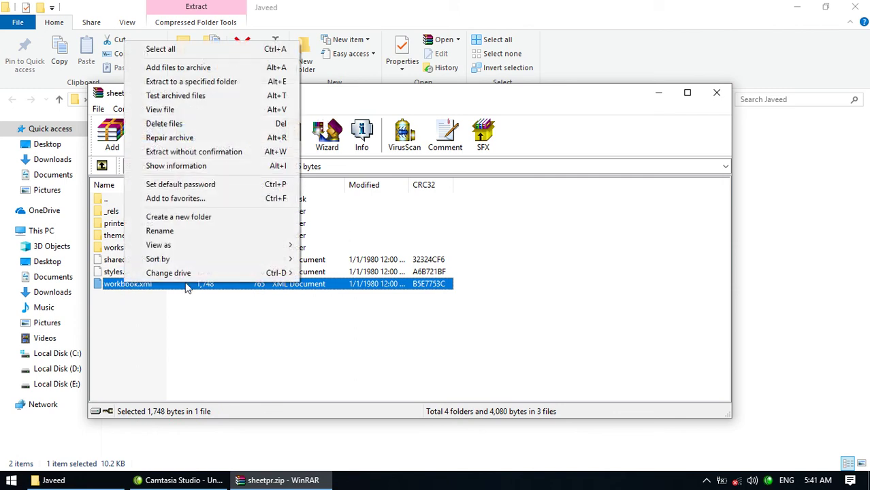
left_click(172, 231)
key("BackSpace")
key("BackSpace")
key("BackSpace")
type("txt")
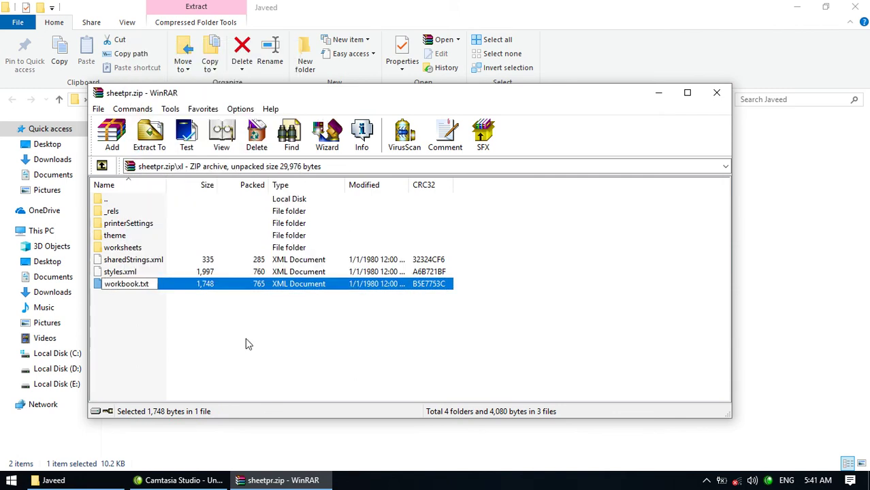
key("Return")
key("Return")
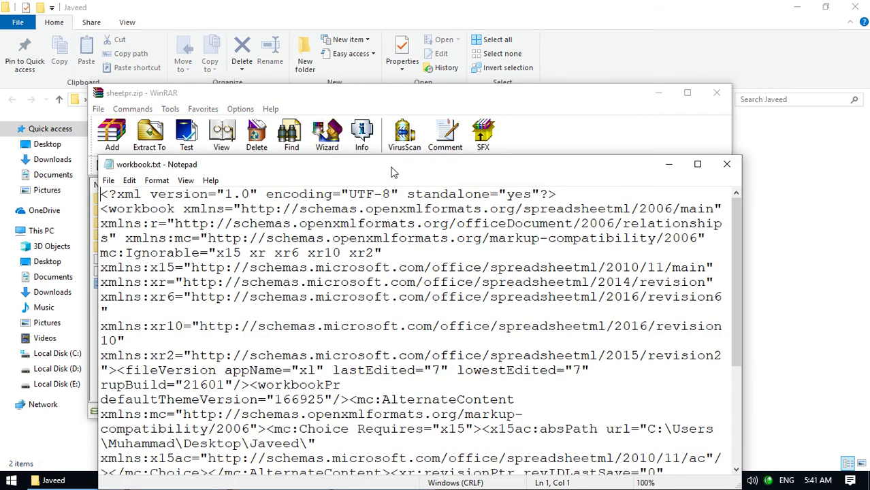
double_click(394, 171)
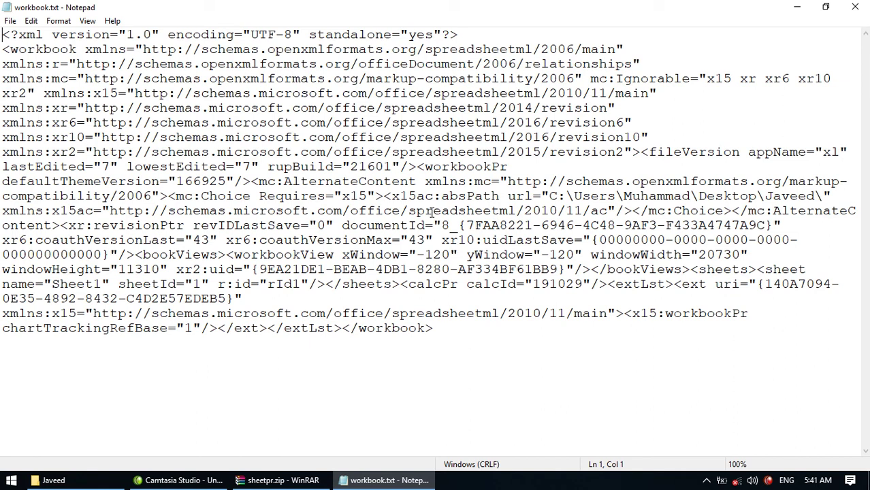
key("ctrl+f")
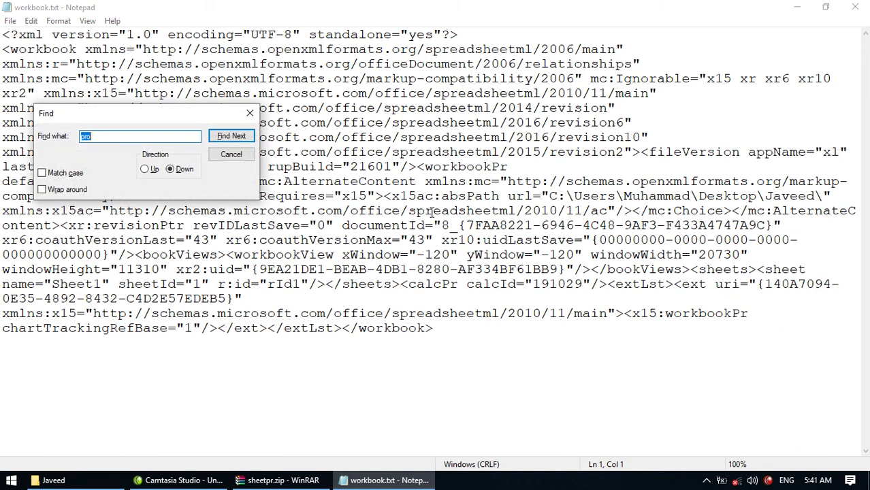
left_click(230, 136)
key("Return")
left_click(244, 154)
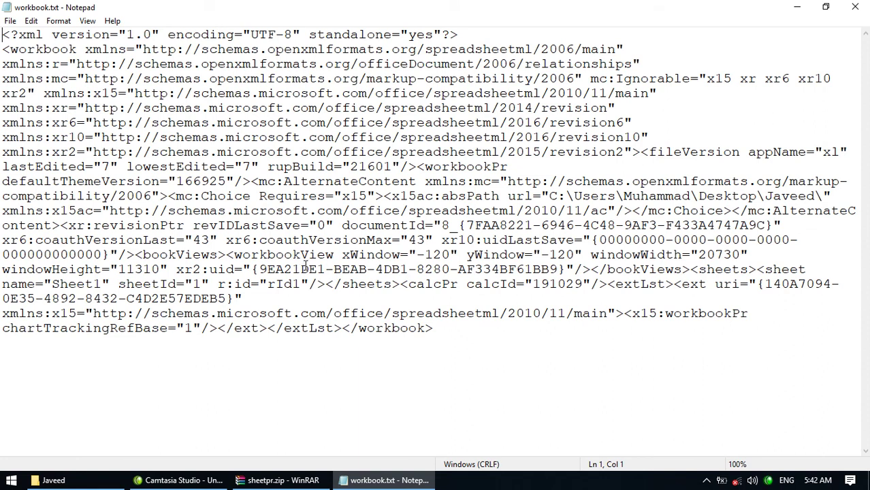
- Select the workbookPr element, check the Format menu, then close workbook.txt unedited
left_click(418, 166)
left_click_drag(417, 170, 347, 202)
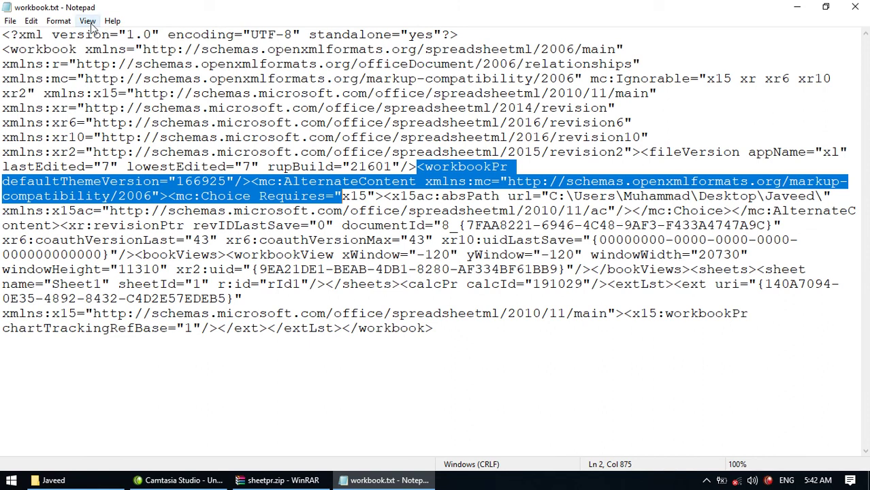
left_click(67, 22)
left_click(216, 210)
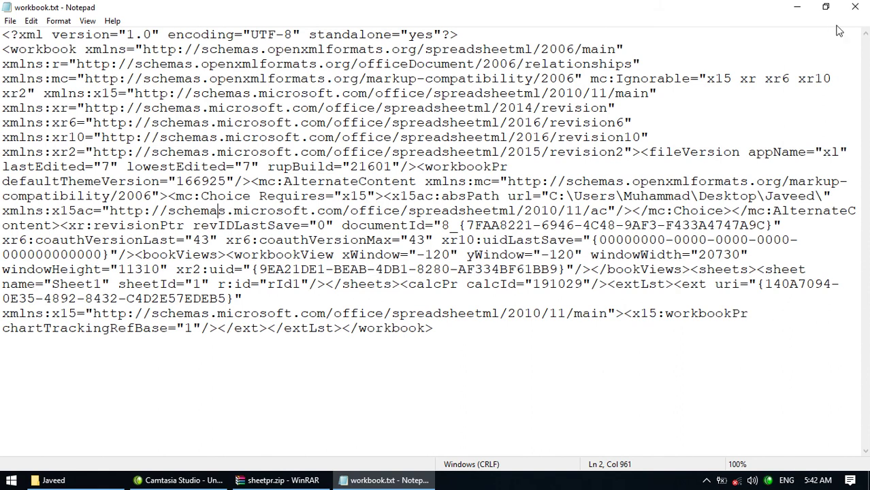
left_click(855, 6)
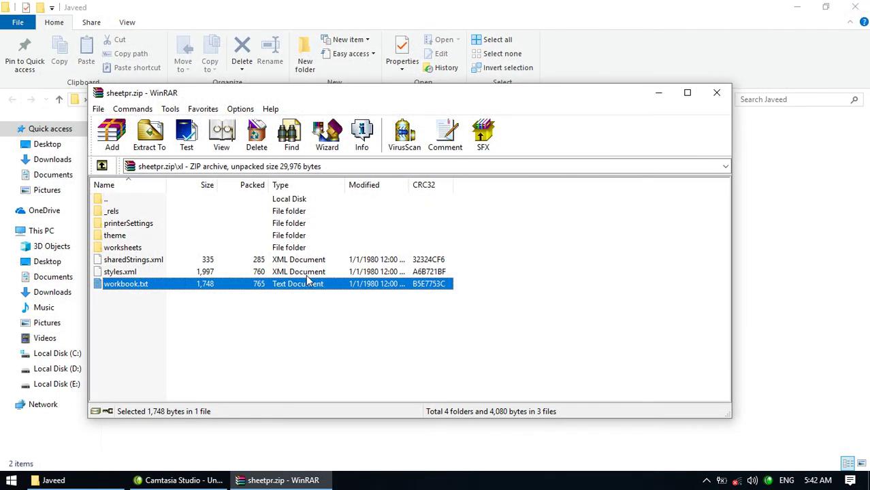
- Rename workbook.txt back to workbook.xml and close the archive, updating sheetpr.zip to 11 KB
left_click(155, 289)
key("End")
key("BackSpace")
key("BackSpace")
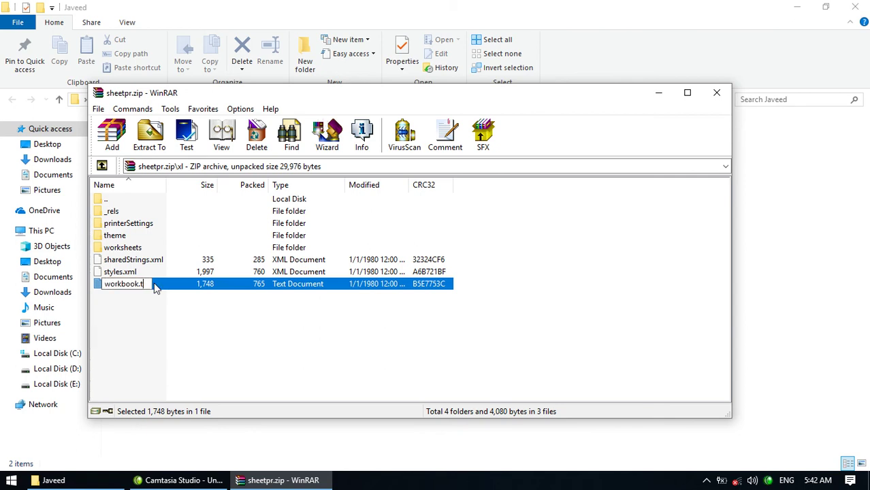
key("BackSpace")
type("xml")
key("Return")
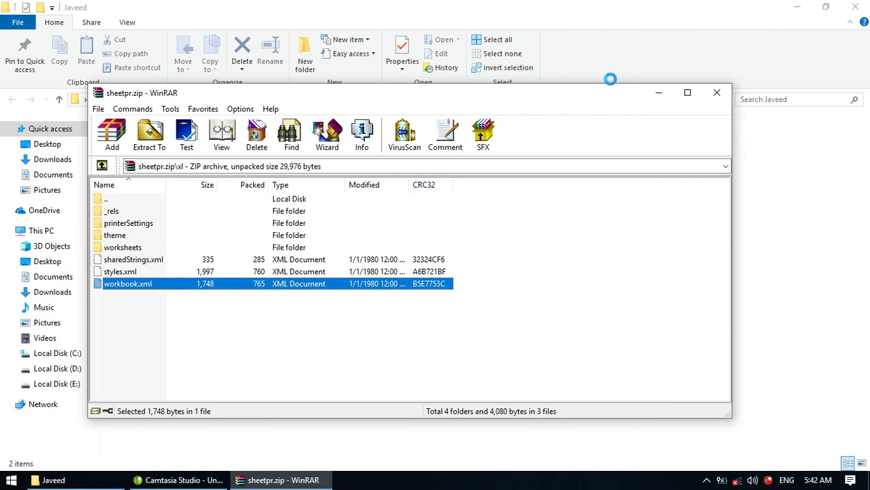
left_click(716, 93)
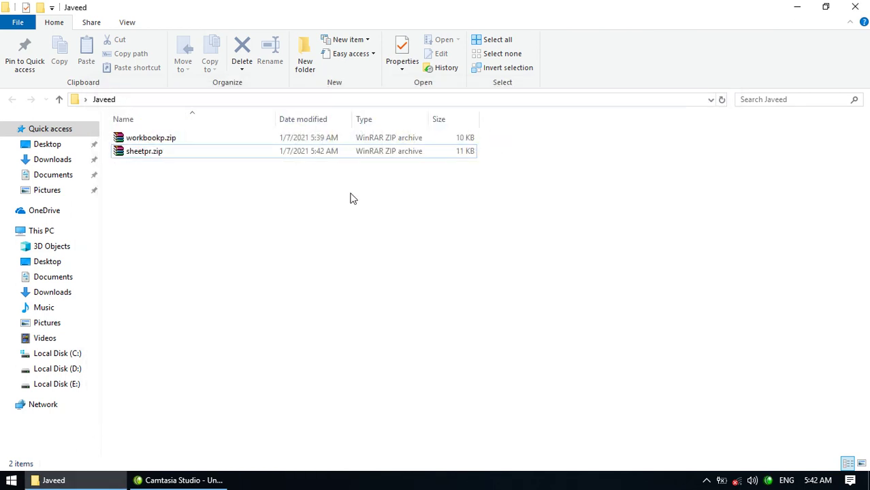
left_click(195, 153)
- Open workbookp.zip and go into its xl folder
left_click(188, 142)
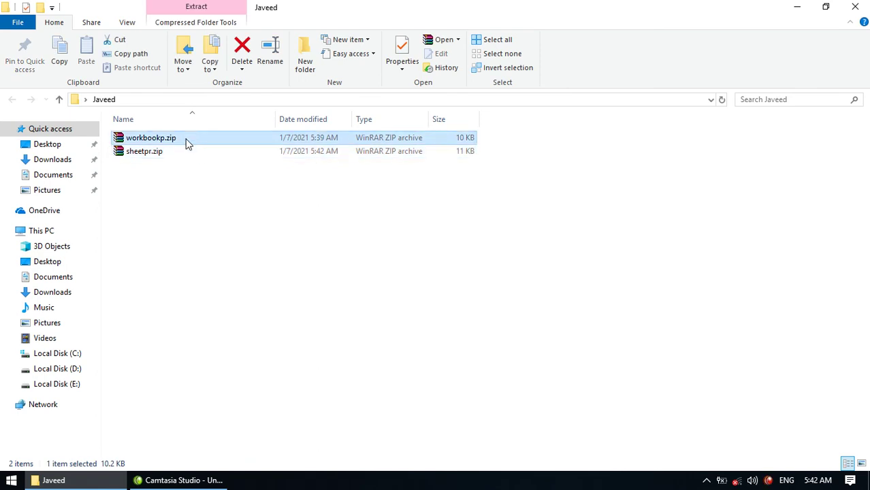
double_click(187, 141)
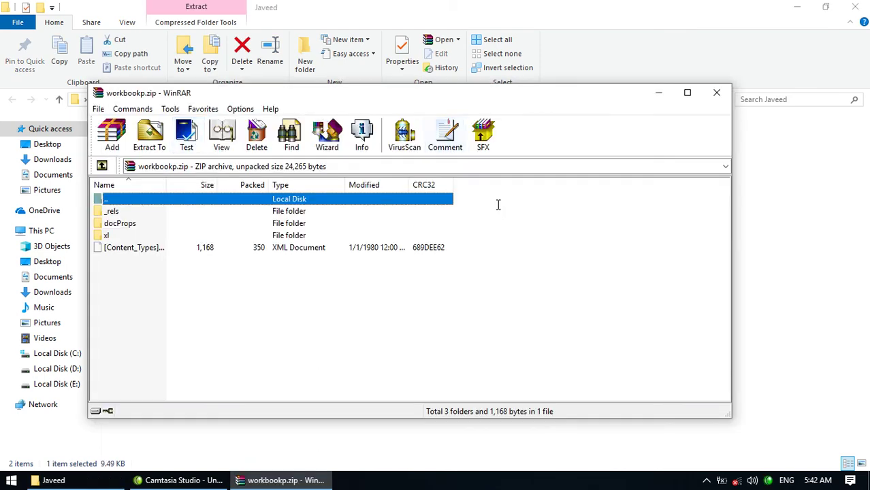
double_click(295, 235)
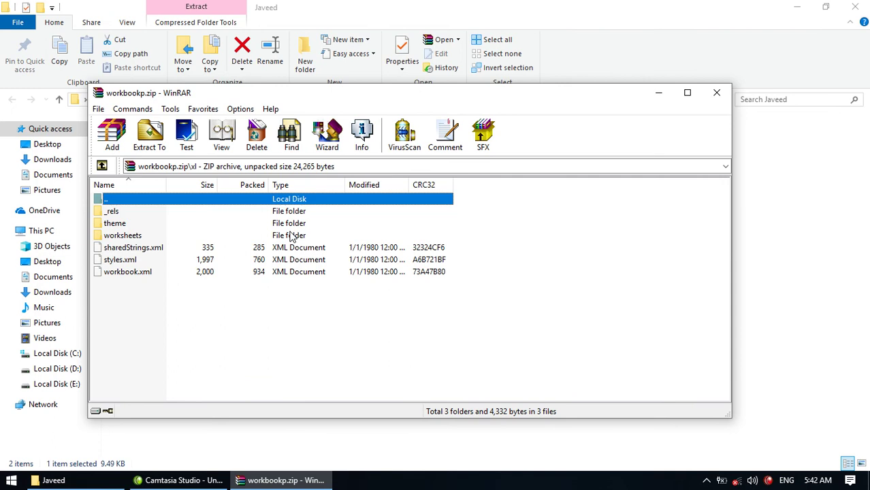
- Rename workbook.xml to workbook.txt and open it maximized in Notepad
left_click(152, 273)
right_click(152, 273)
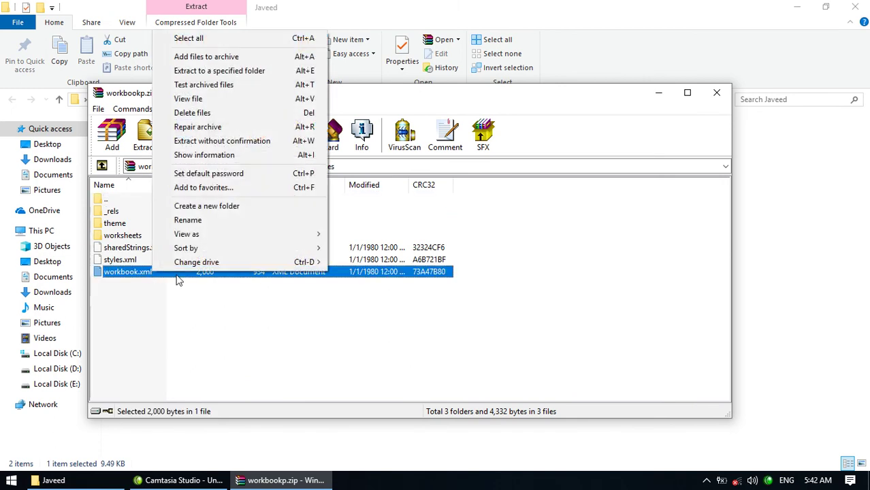
left_click(196, 223)
key("End")
key("BackSpace")
key("BackSpace")
key("BackSpace")
type("txt")
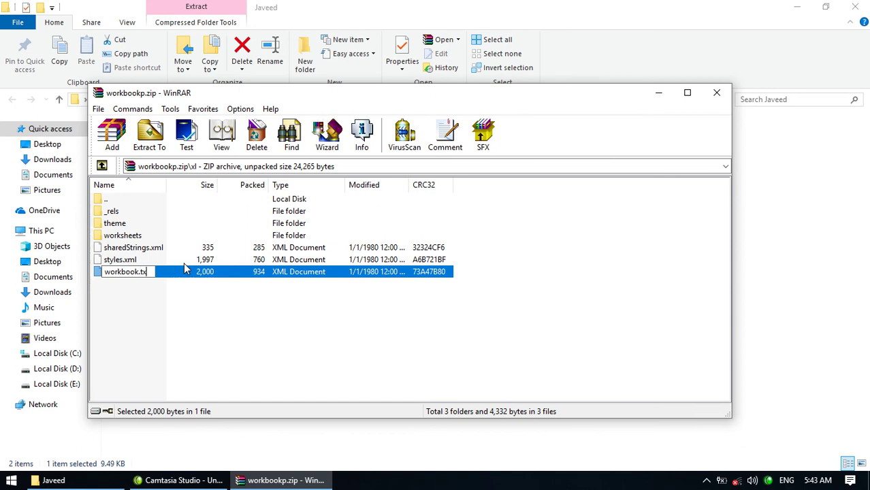
key("Return")
double_click(163, 273)
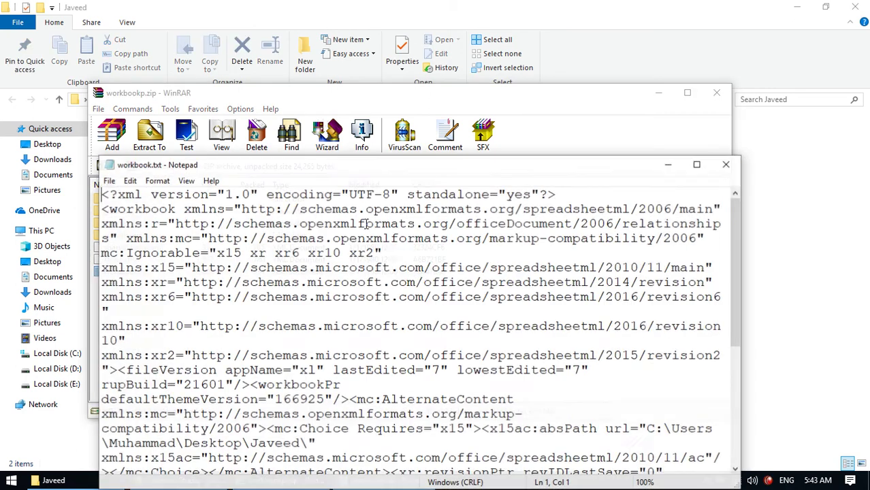
key("super+Up")
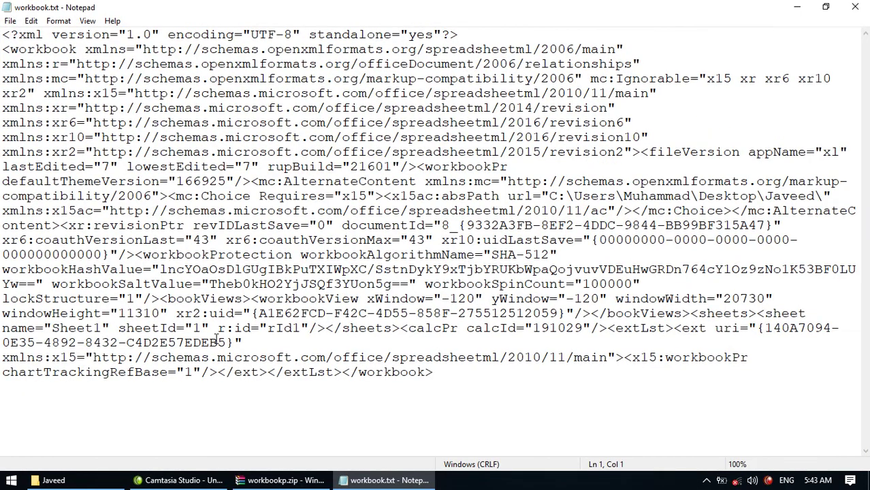
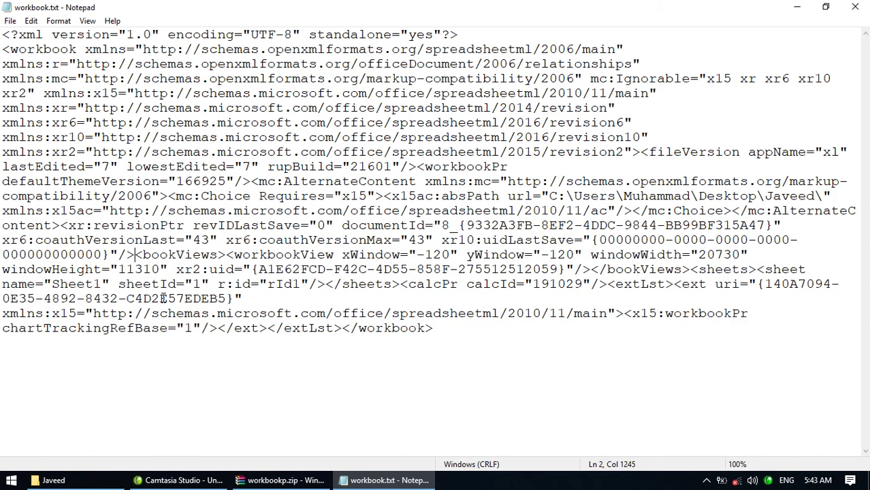
- Save the edited file into workbookp.zip, rename workbook.txt back to workbook.xml, and close the archive
left_click(855, 6)
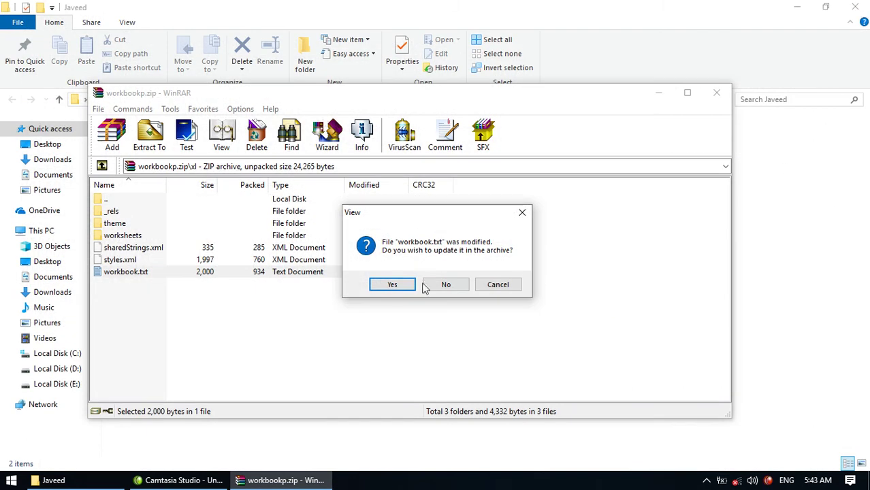
left_click(395, 284)
left_click(152, 273)
key("End")
key("BackSpace")
key("BackSpace")
type("xml")
key("Return")
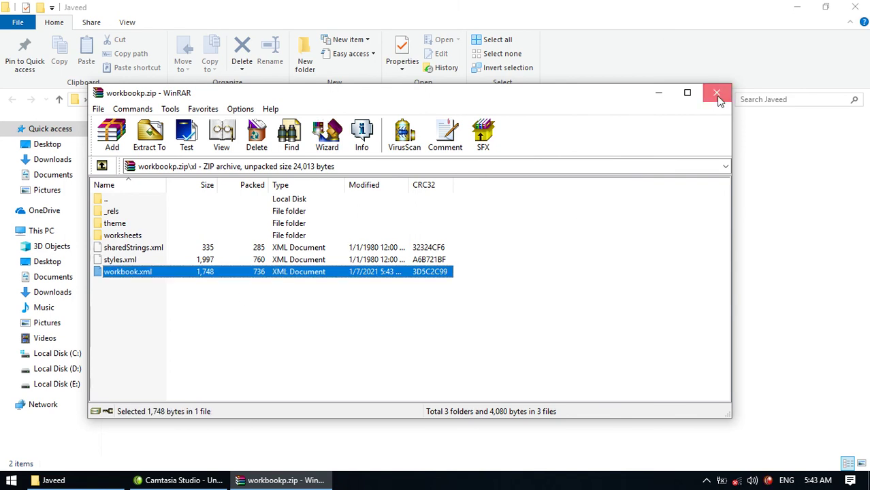
left_click(718, 99)
- Rename sheetpr.zip to sheetpr.xlsx, accepting the extension-change warning
left_click(182, 138)
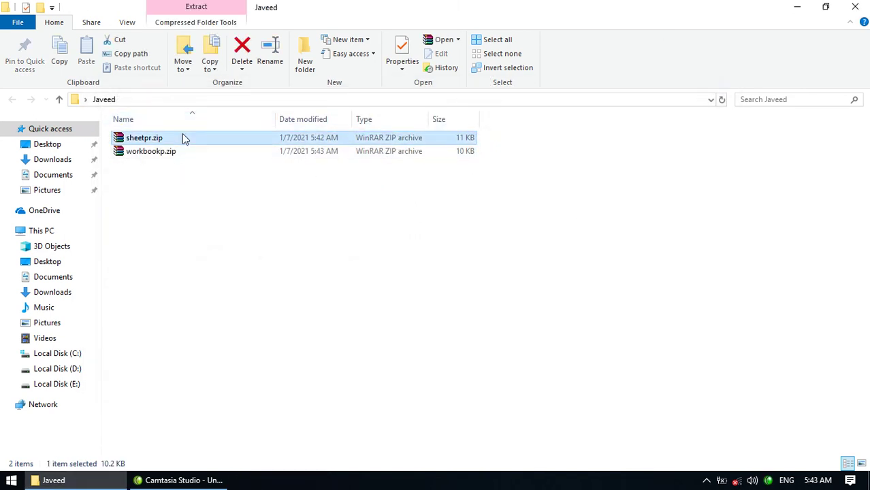
left_click(183, 138)
key("End")
key("BackSpace")
key("BackSpace")
key("BackSpace")
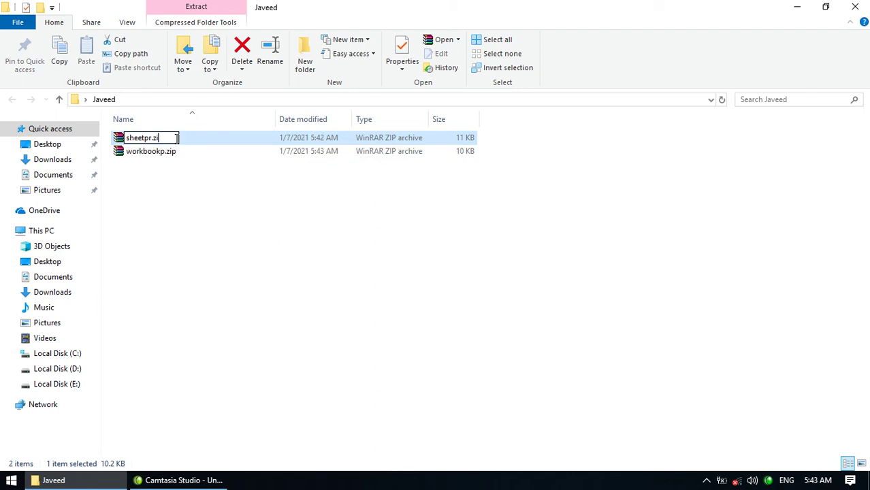
type("xlsx")
key("Return")
key("Return")
- Rename workbookp.zip to workbookp.xlsx, then open sheetpr.xlsx in Excel
key("Down")
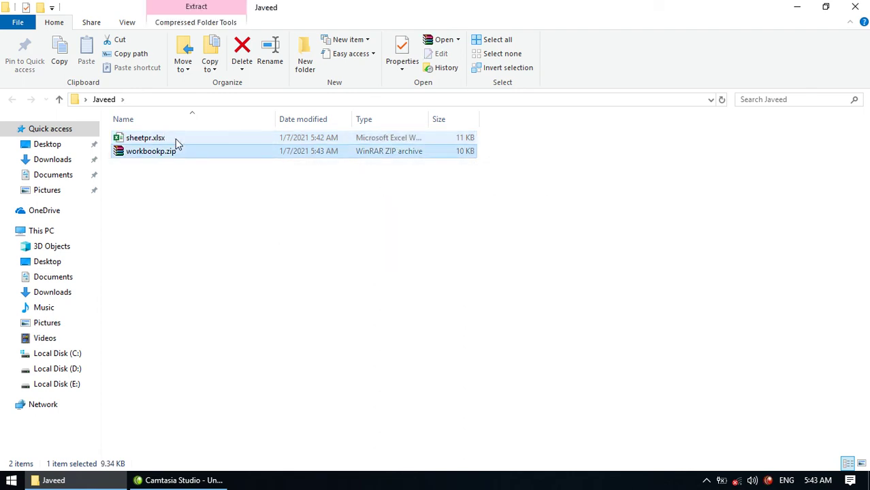
key("F2")
key("End")
key("BackSpace")
key("BackSpace")
key("BackSpace")
type("xlsx")
key("Return")
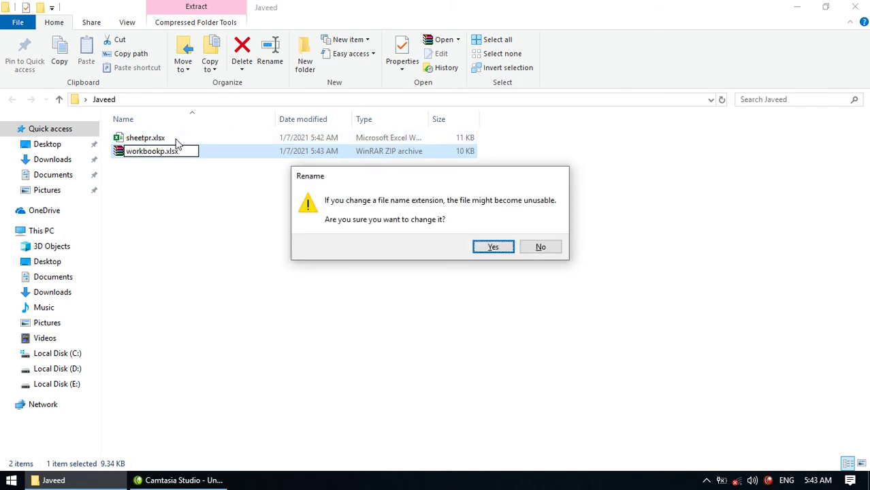
key("Return")
left_click(176, 139)
key("Return")
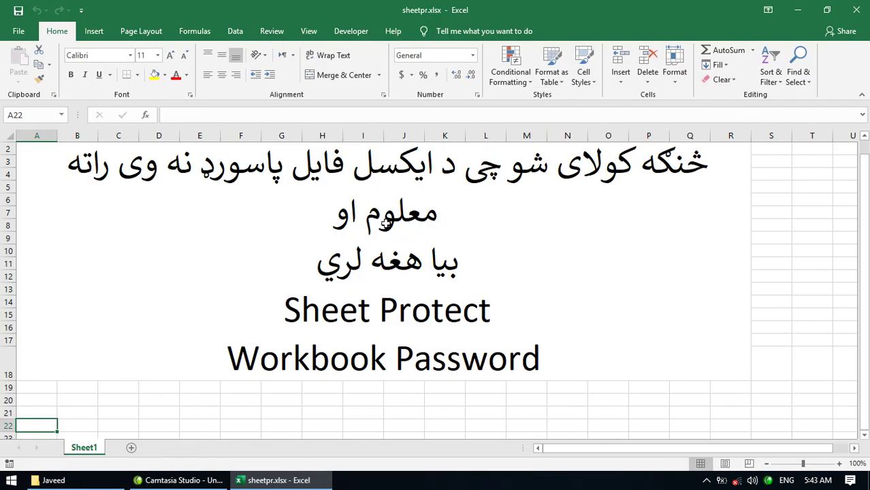
- Type test text into sheetpr.xlsx's title cell and next row, then close it without saving
left_click(386, 224)
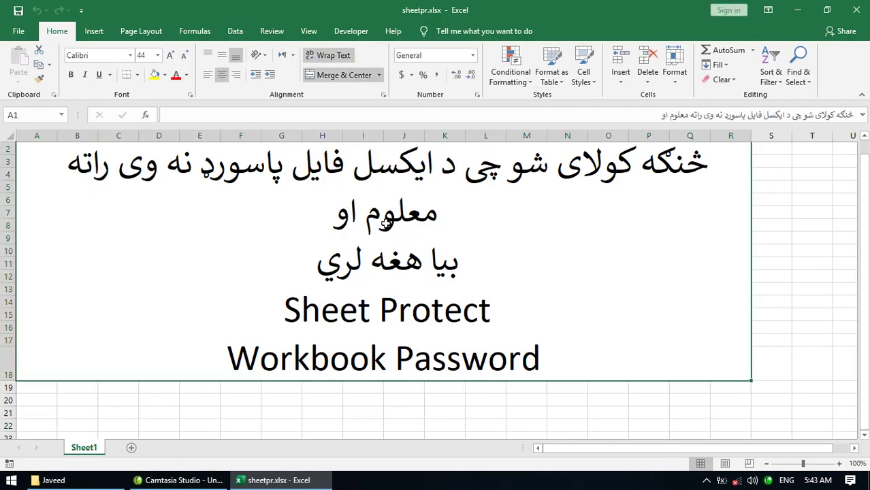
type("jlsdjflasdlfjasdlf")
key("Return")
key("Return")
type("asdf")
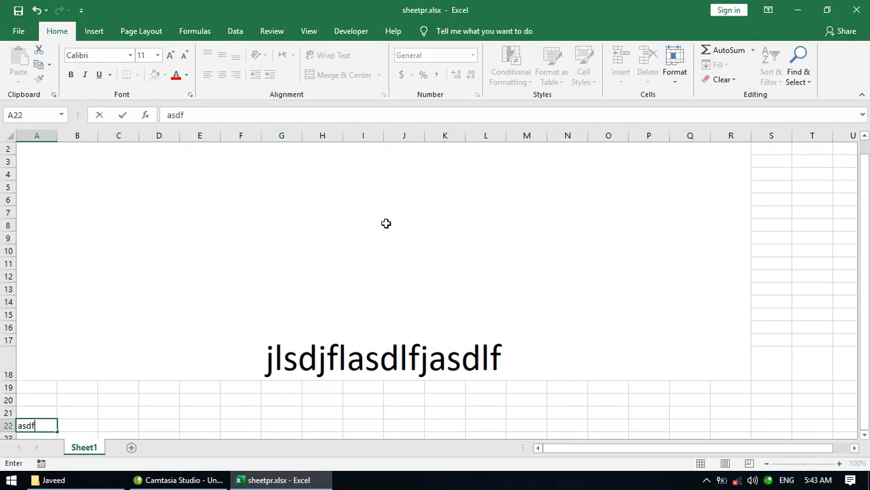
type("ljklasdfj")
key("Return")
key("Return")
key("Return")
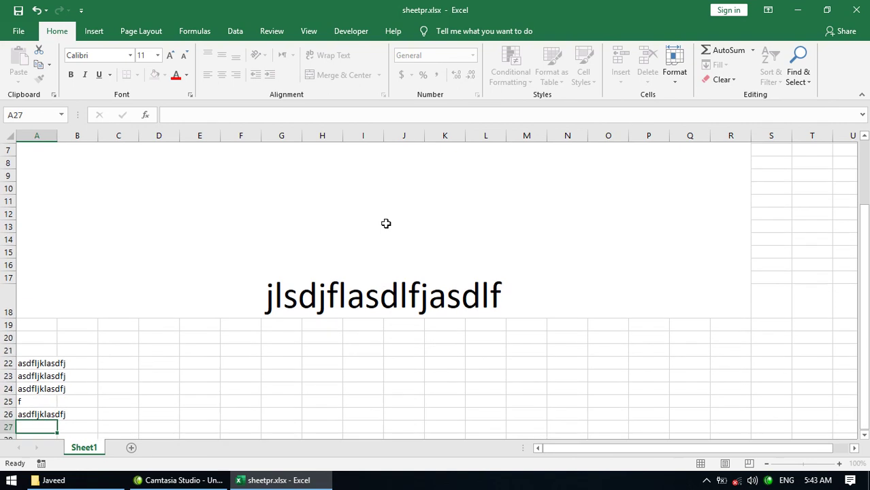
left_click(858, 12)
left_click(428, 256)
- Open workbookp.xlsx and rename Sheet1 to 'jlasdfjlasdjf'
double_click(175, 151)
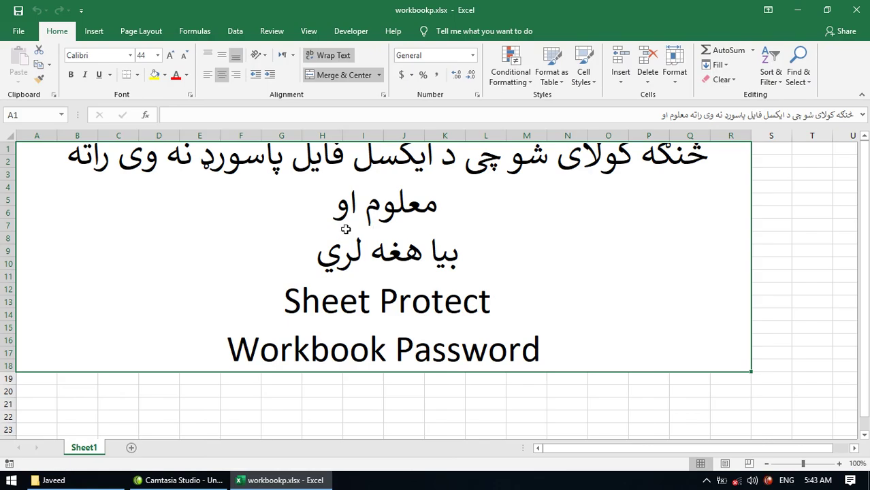
right_click(106, 451)
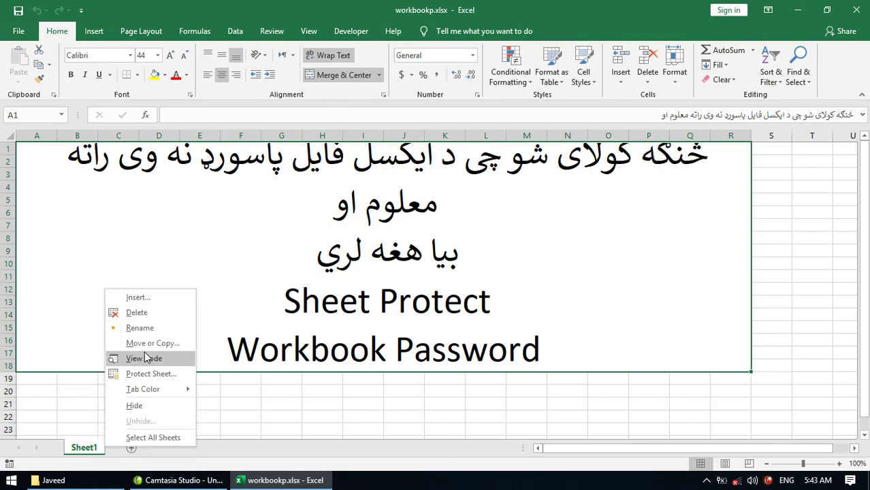
left_click(140, 328)
type("jlasdfj")
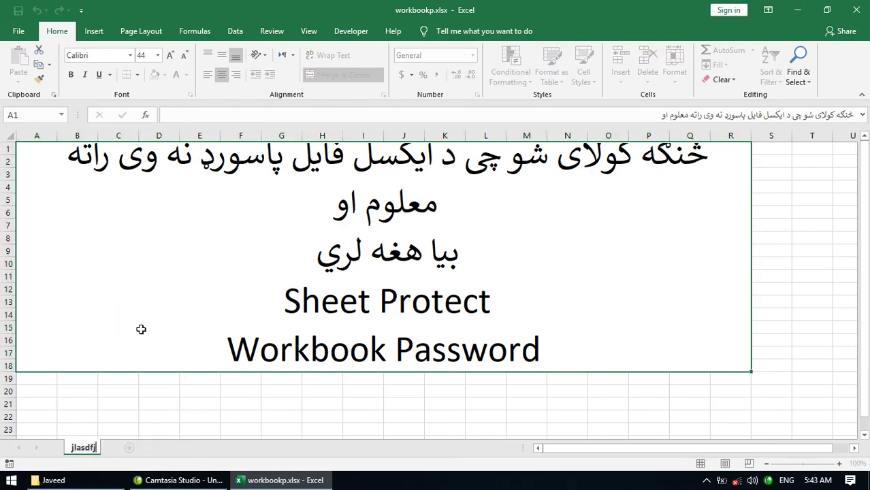